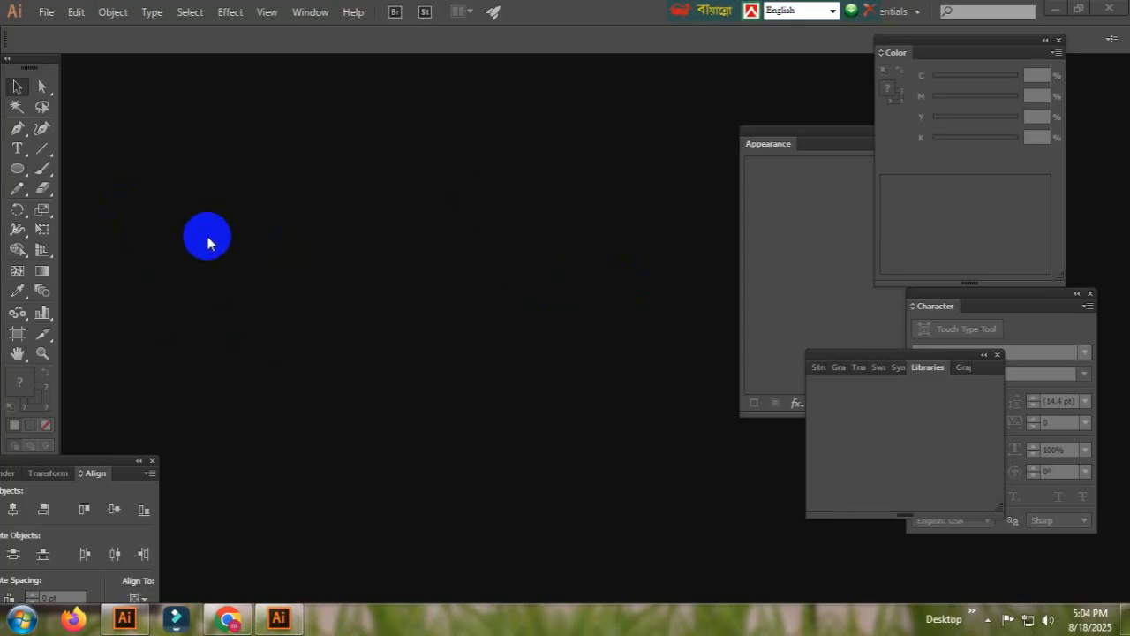
Create a new A4 document with the default settings
click(45, 12)
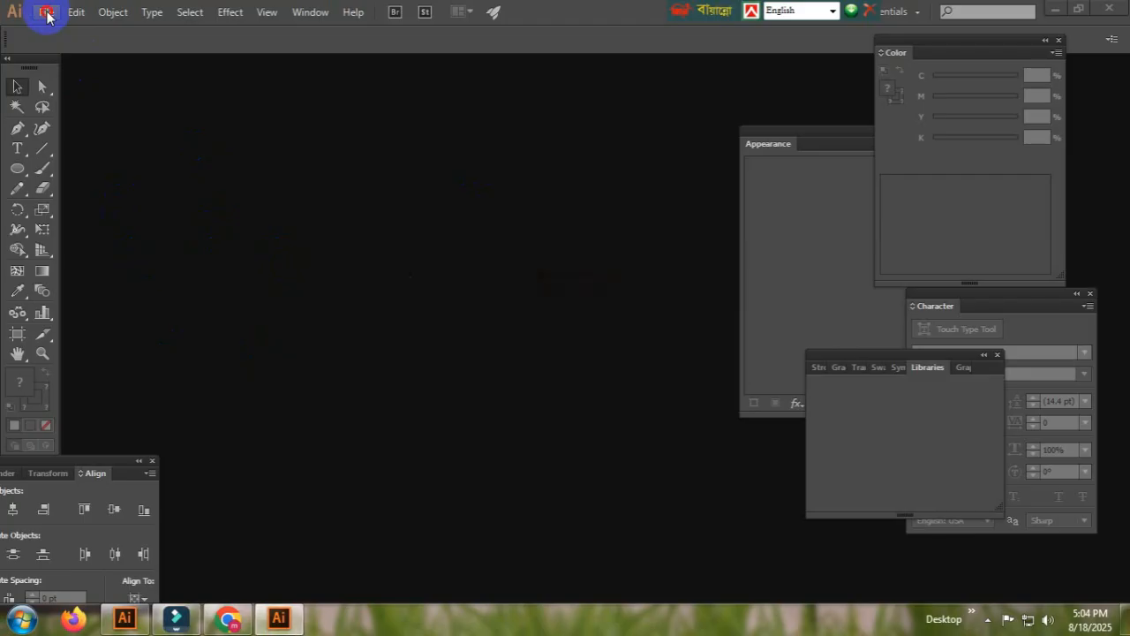
click(46, 13)
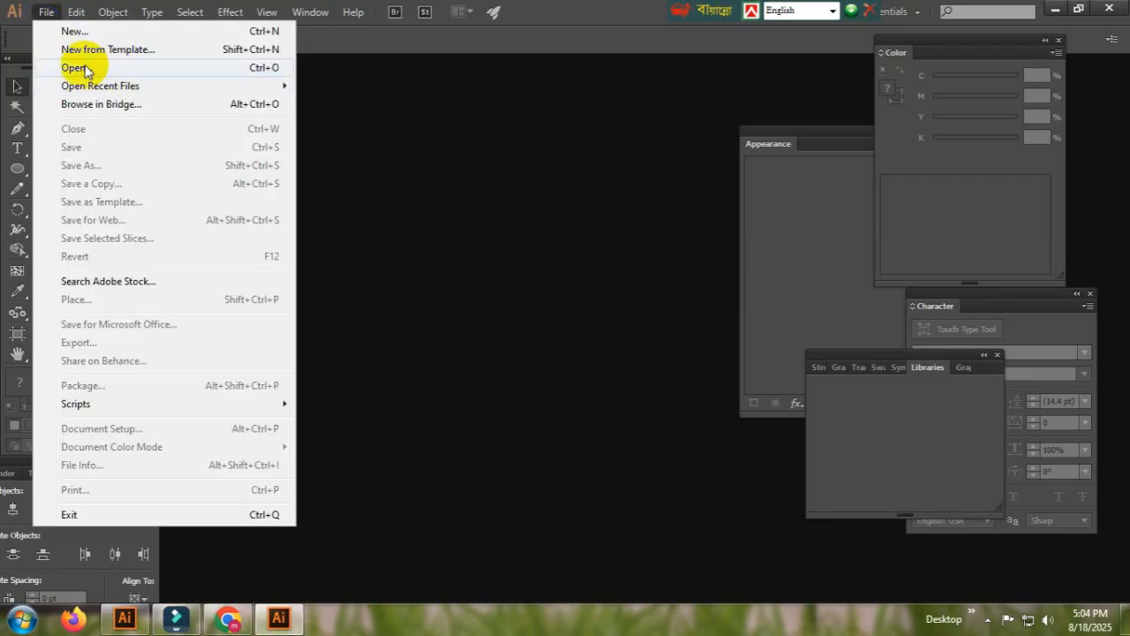
click(88, 31)
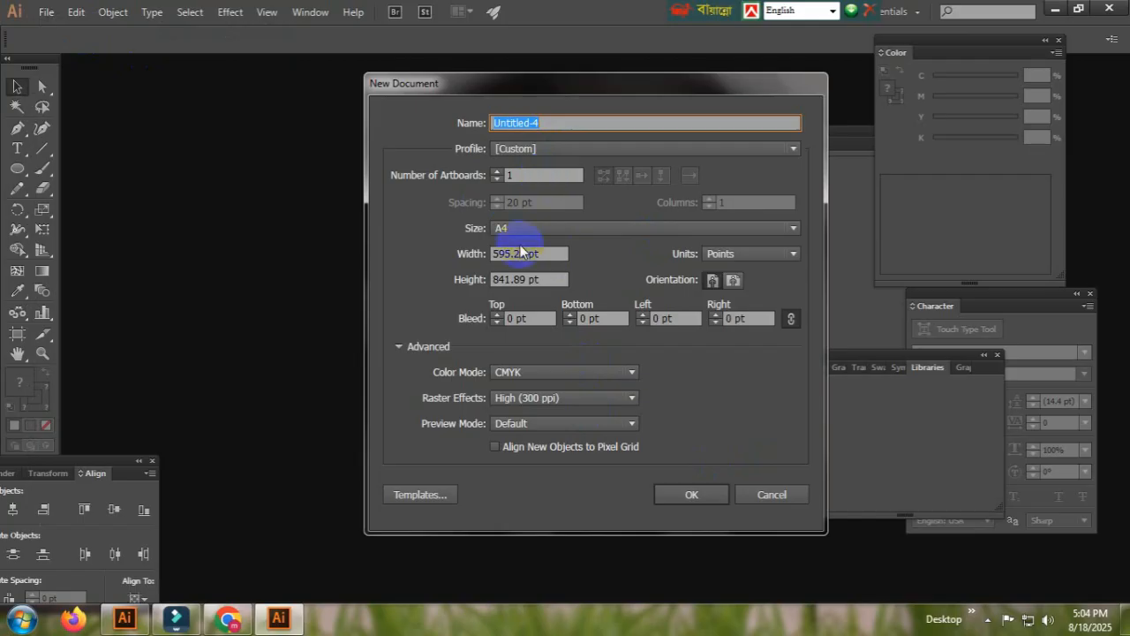
click(689, 494)
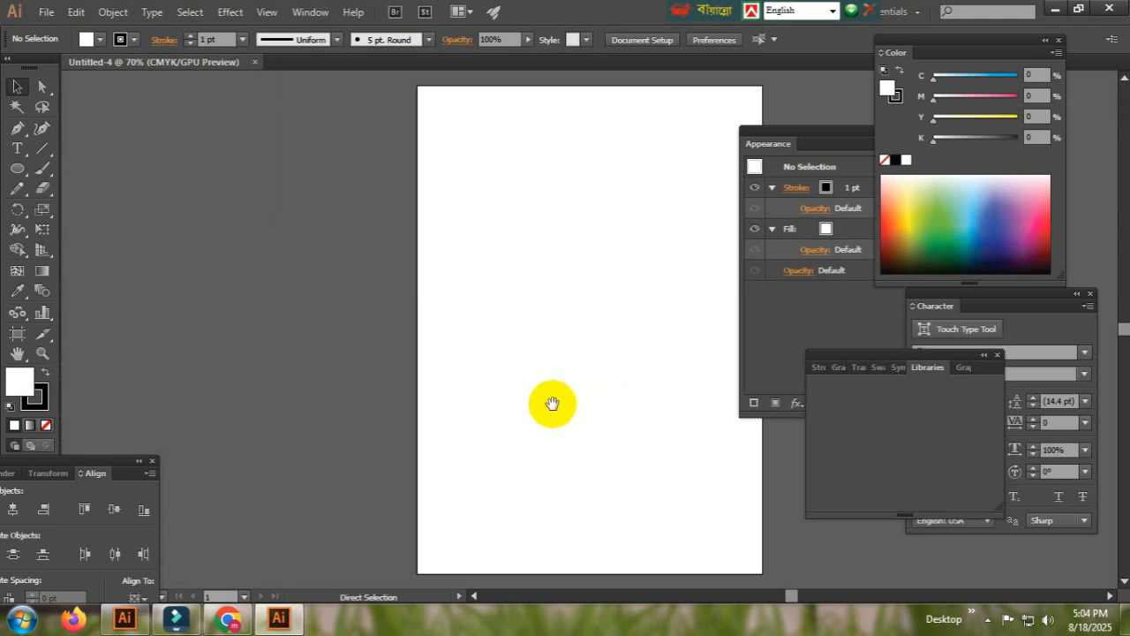
Place a point text object in the middle of the artboard with placeholder text vjhdhfu
drag(594, 380, 474, 396)
key(ctrl+minus)
key(ctrl+minus)
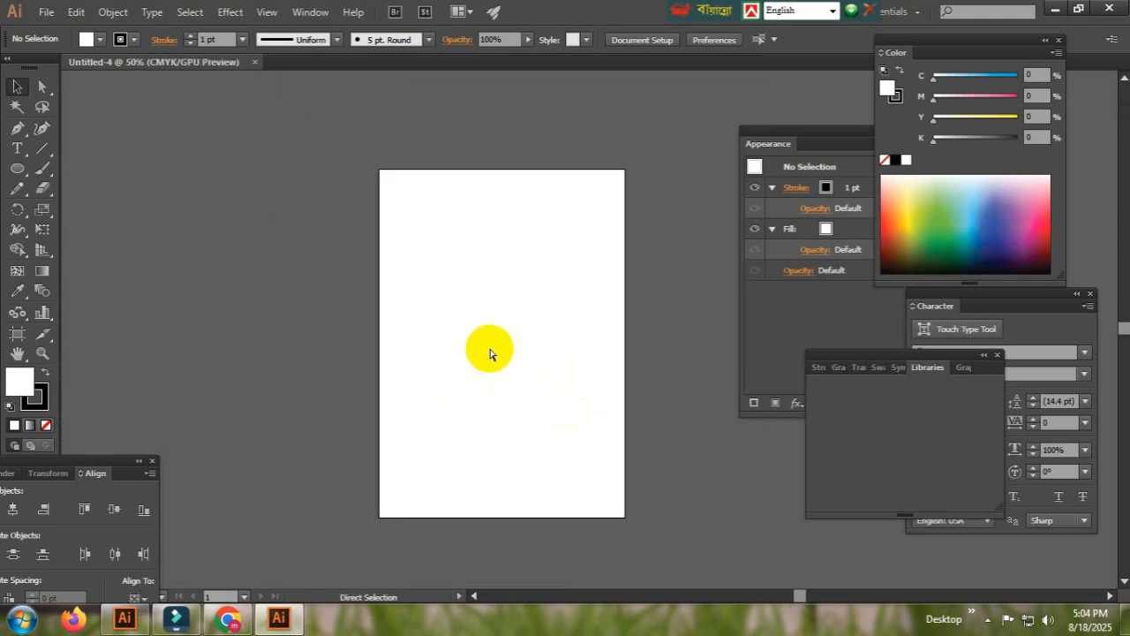
ctrl+click(513, 335)
drag(515, 379, 446, 376)
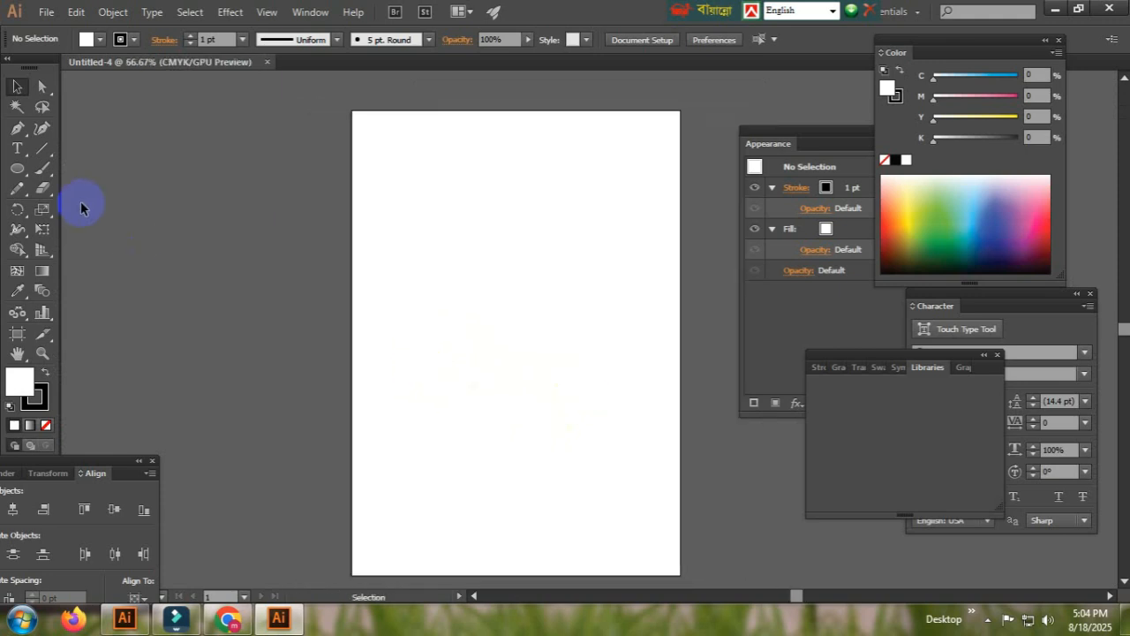
click(18, 152)
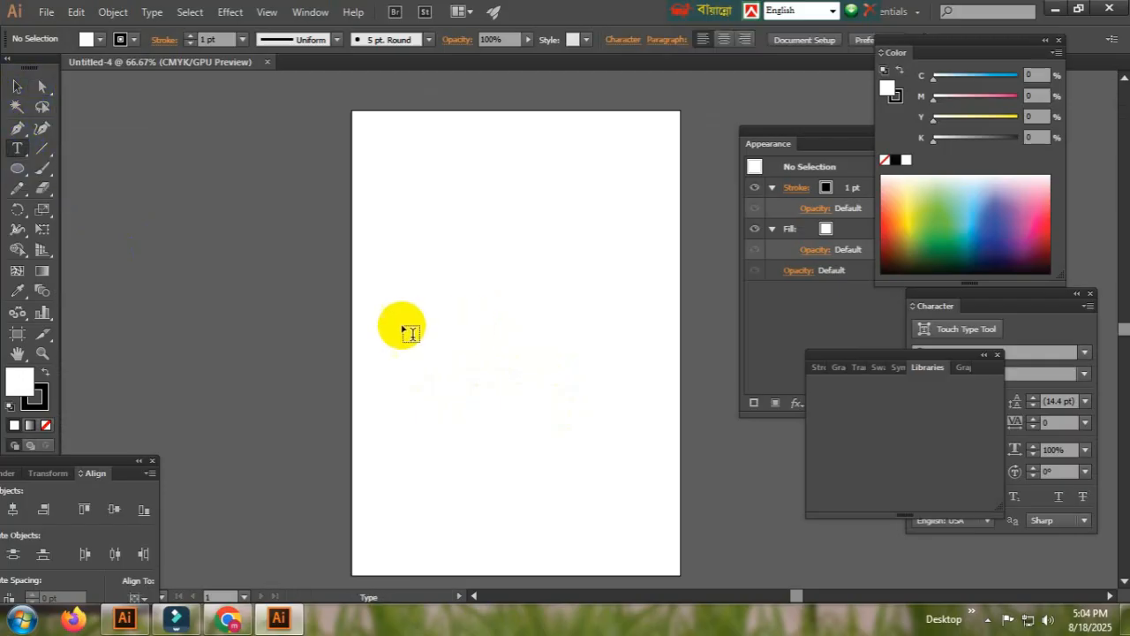
click(399, 323)
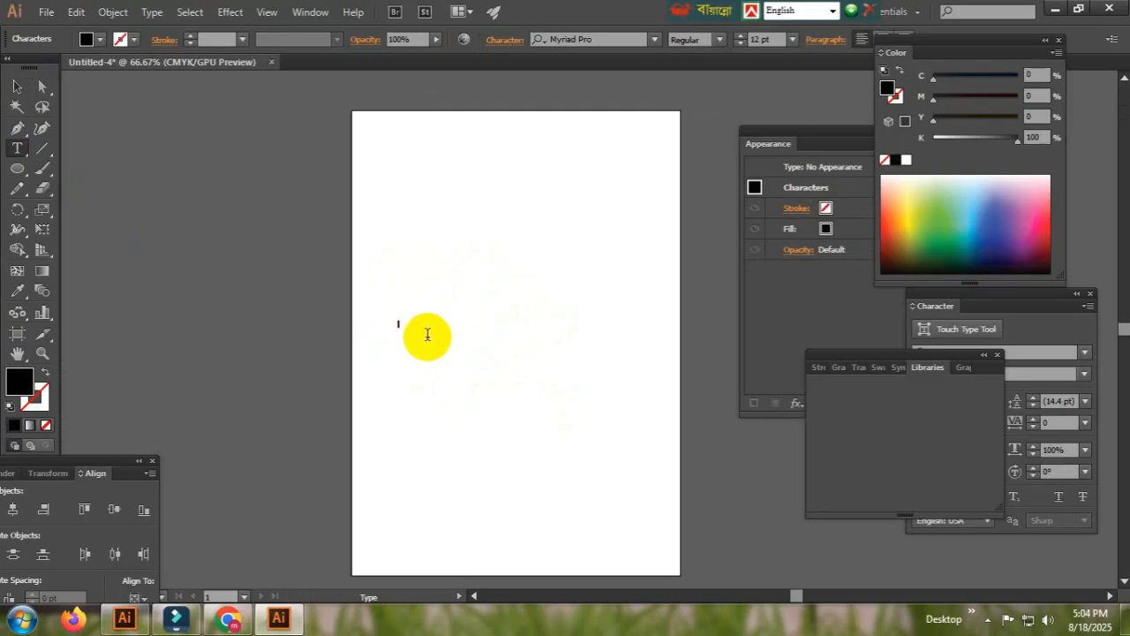
key(Escape)
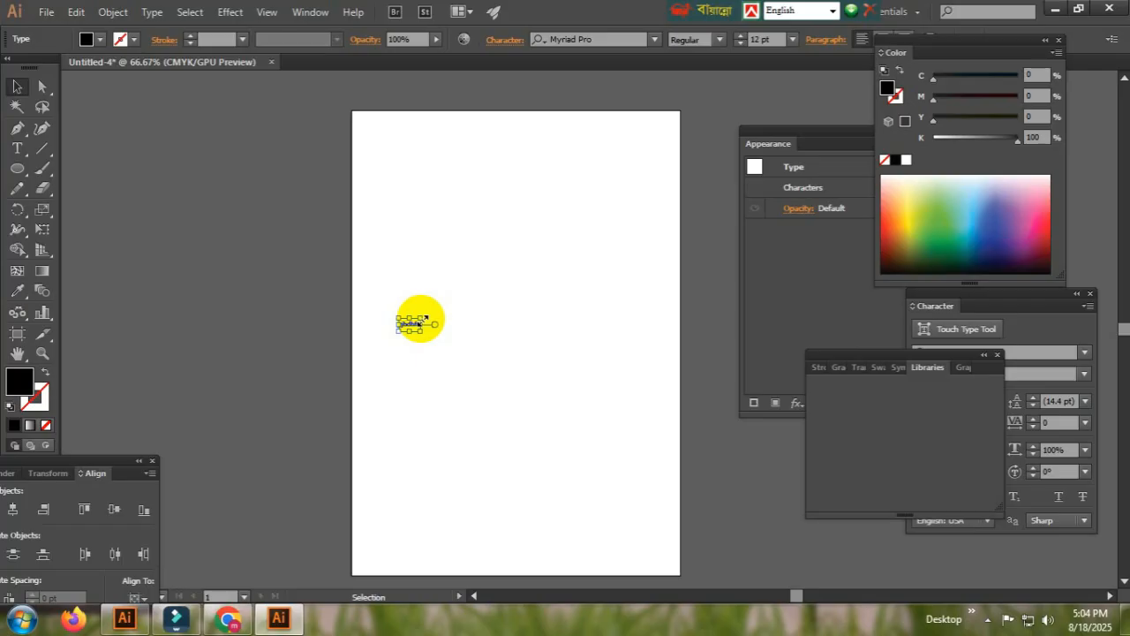
Set the text object's font size to 70 pt
drag(425, 318, 571, 227)
key(ctrl+z)
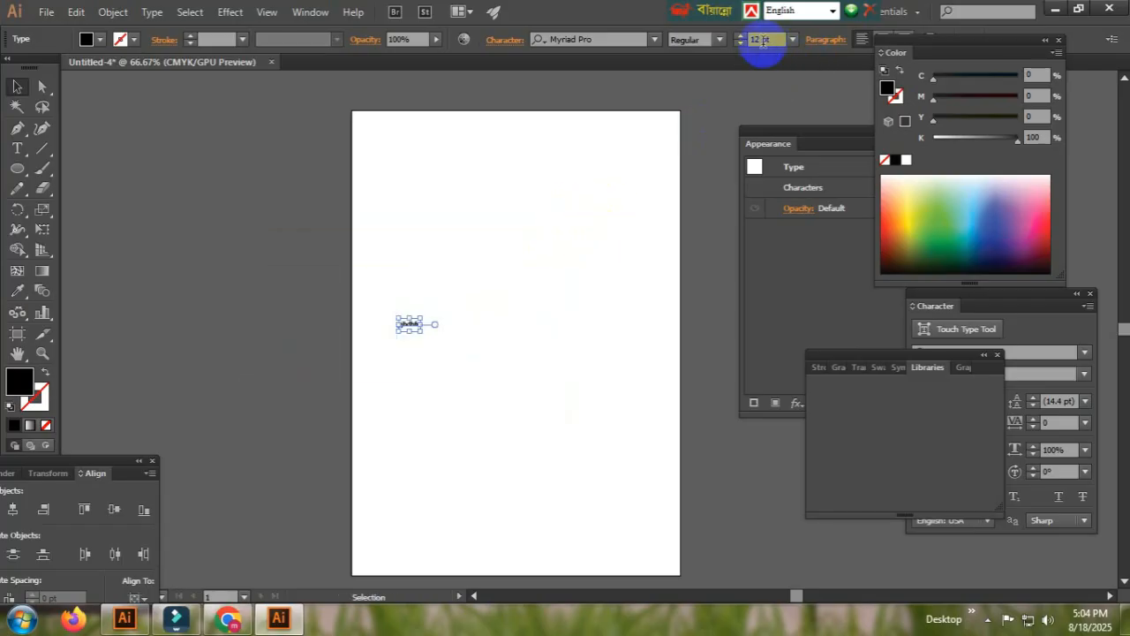
click(768, 37)
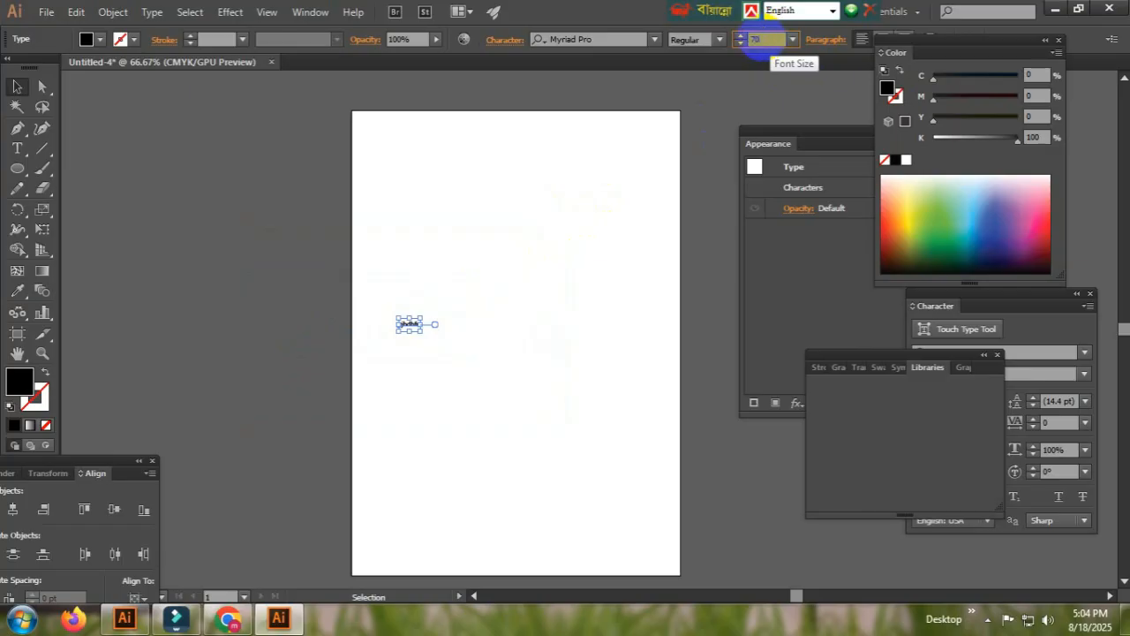
text(70)
key(Return)
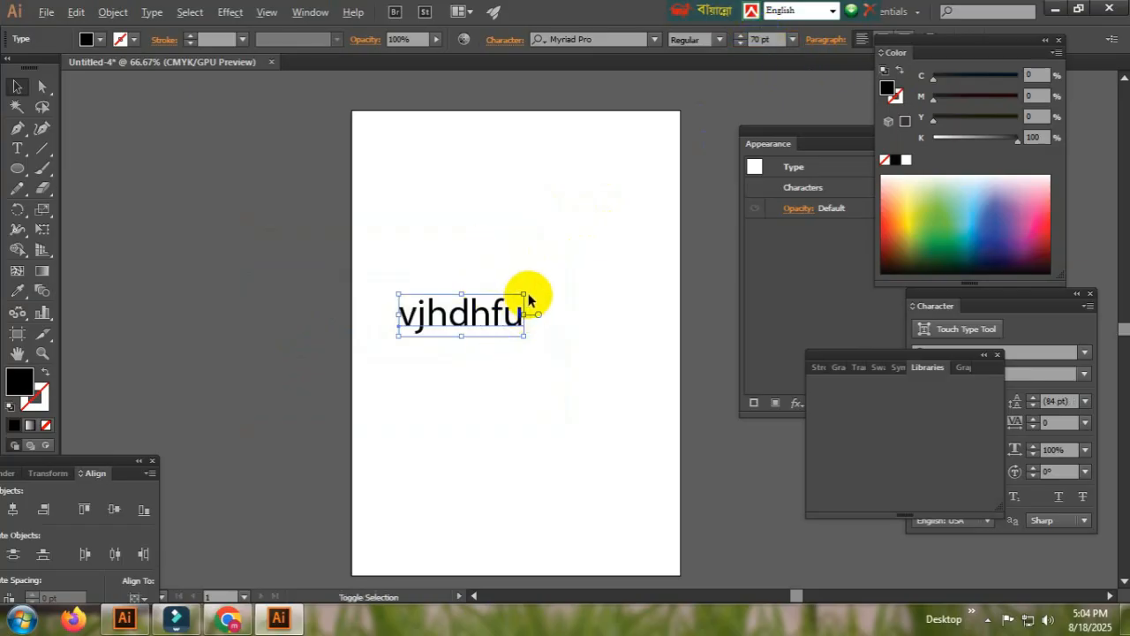
Scale the text up to about 110 pt and move it toward the artboard's lower left
drag(526, 293, 574, 290)
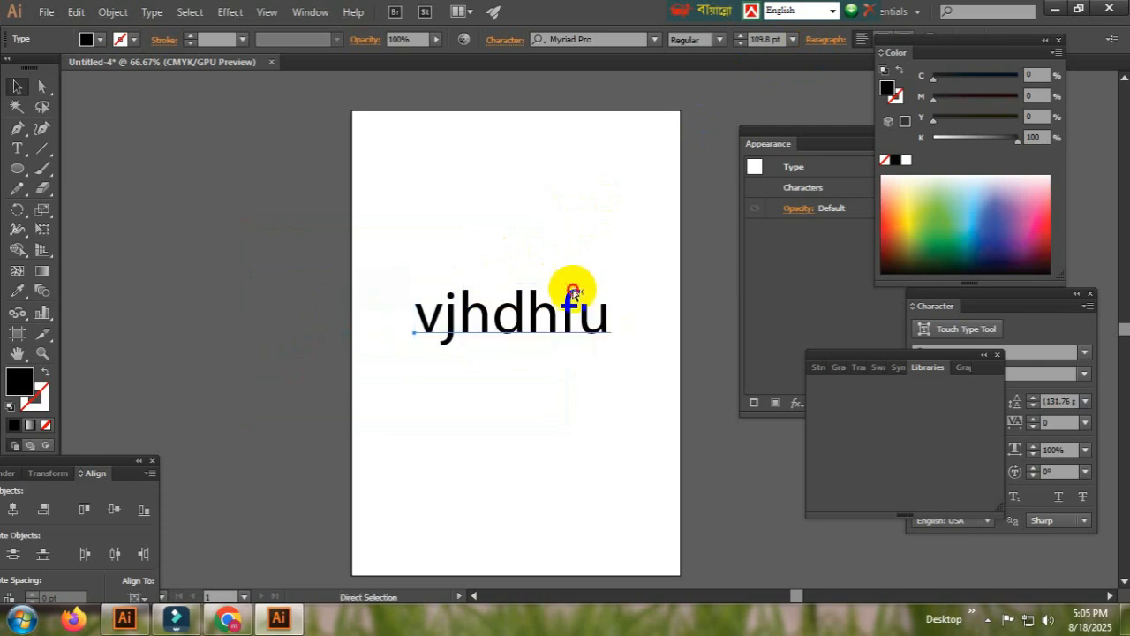
ctrl+click(566, 282)
key(ctrl+shift+a)
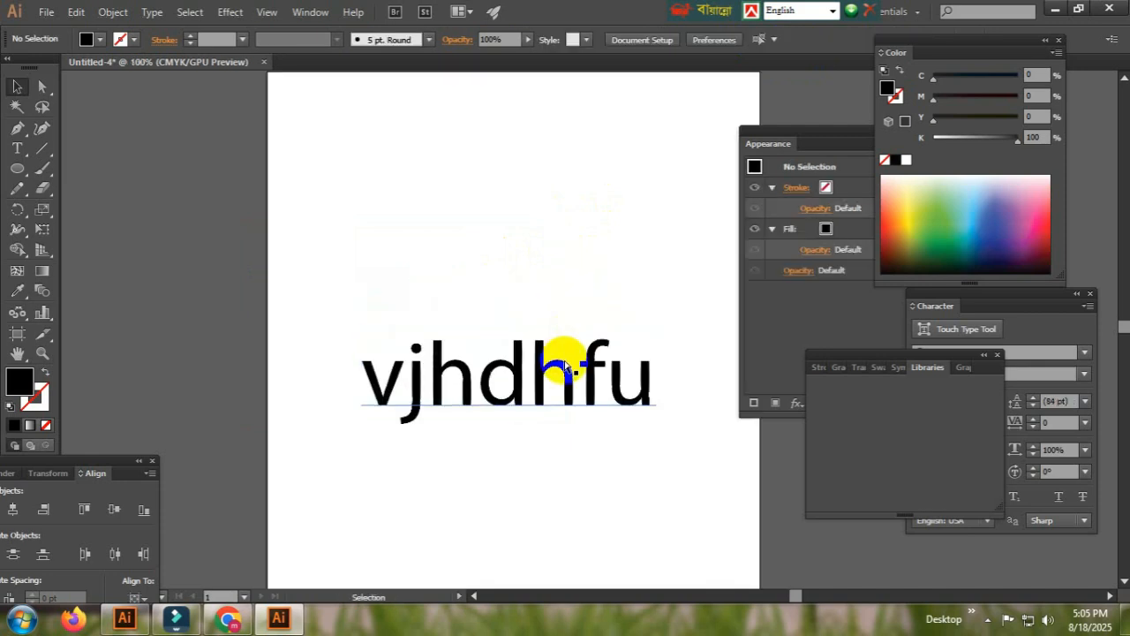
drag(516, 415, 441, 399)
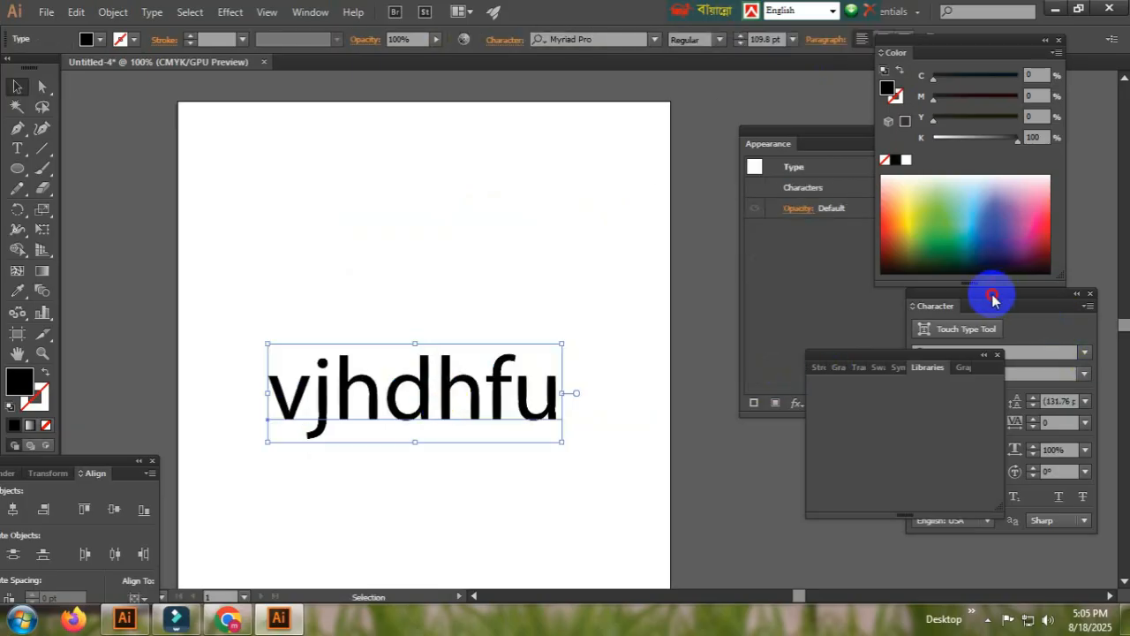
Move the Character panel beside the artboard, close it, and reopen it from the Type panels
drag(991, 295, 812, 273)
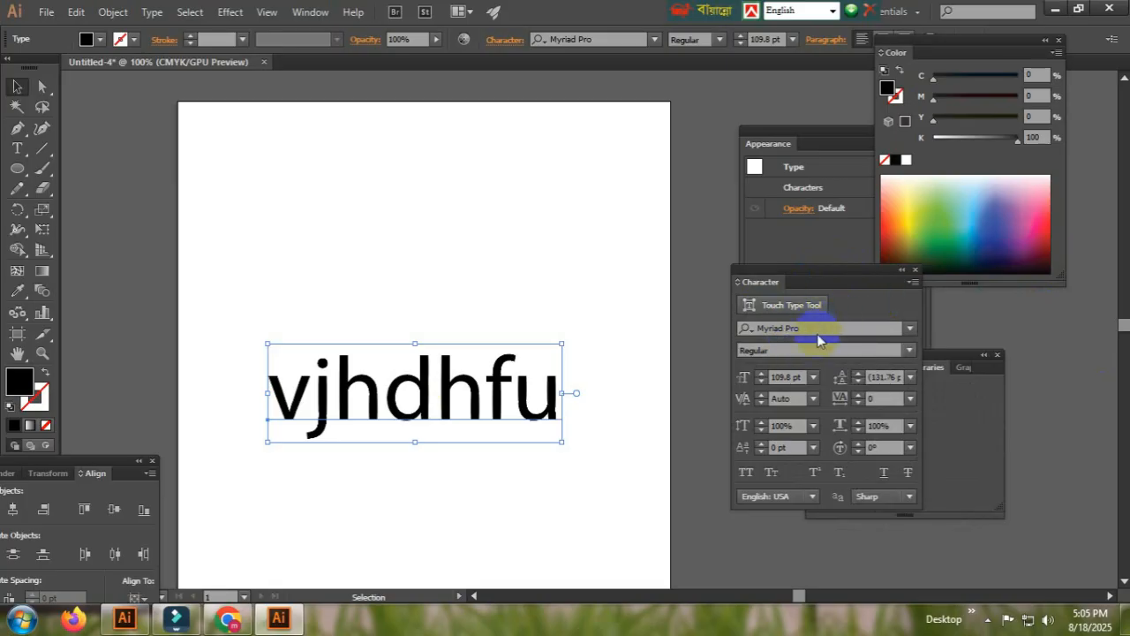
click(915, 269)
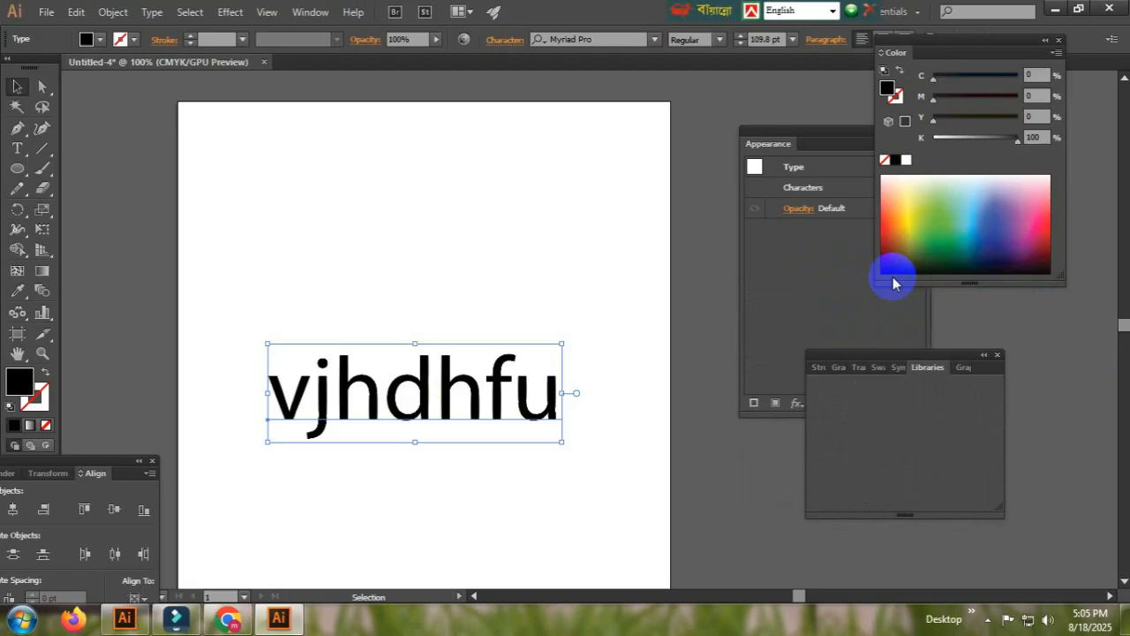
click(325, 18)
mouse_move(358, 627)
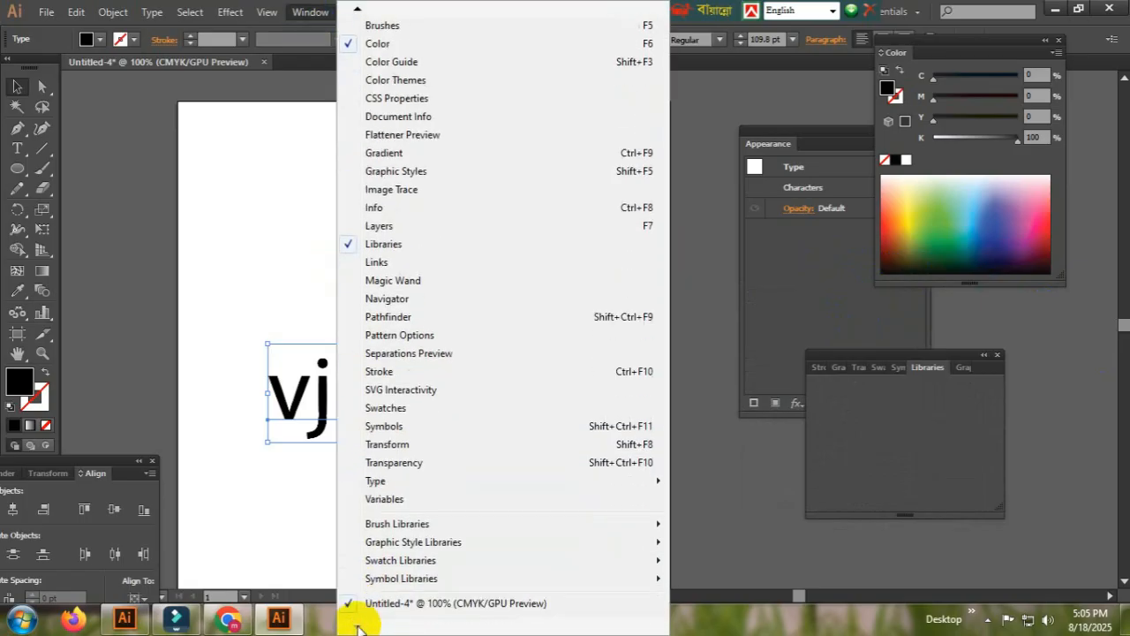
mouse_move(397, 484)
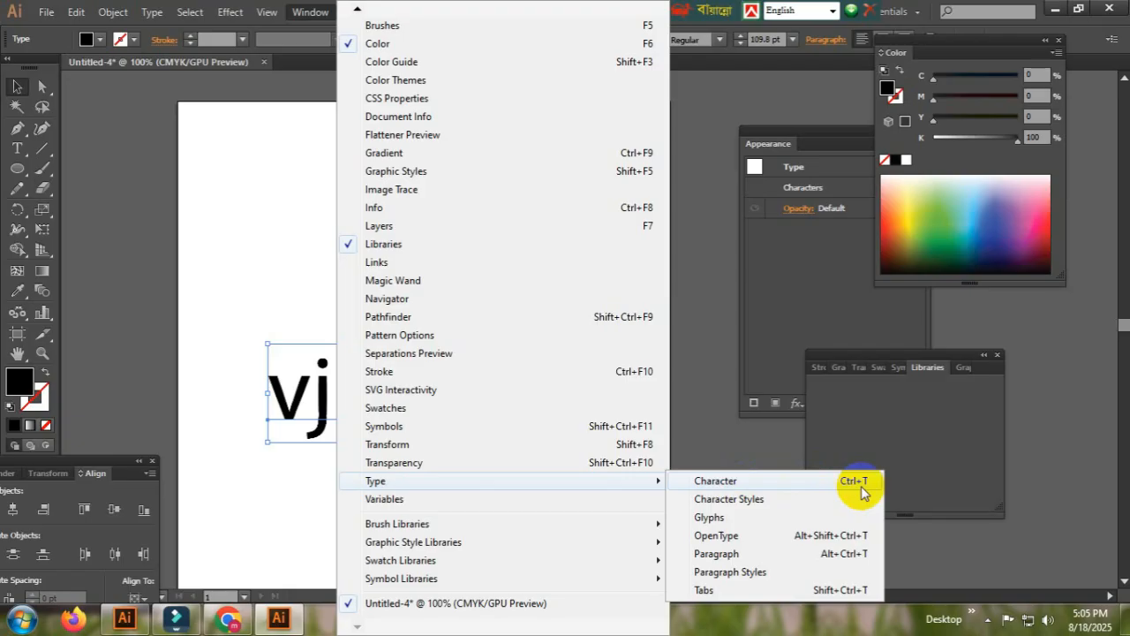
click(779, 484)
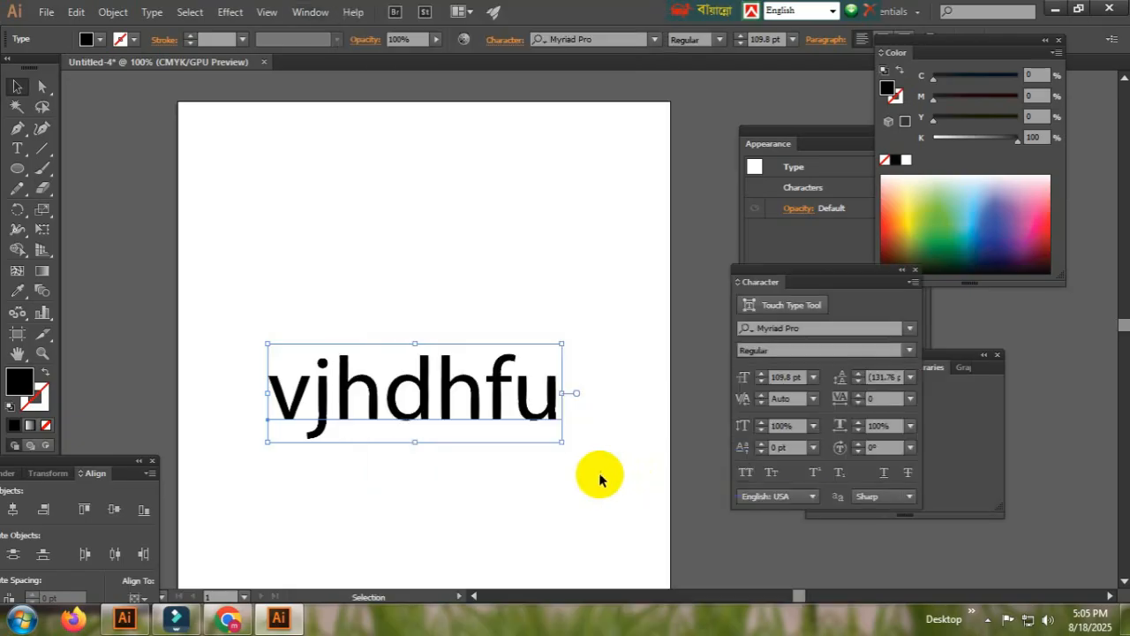
Search the font list for suton and set the text's font family to SutonnyMJ
click(822, 328)
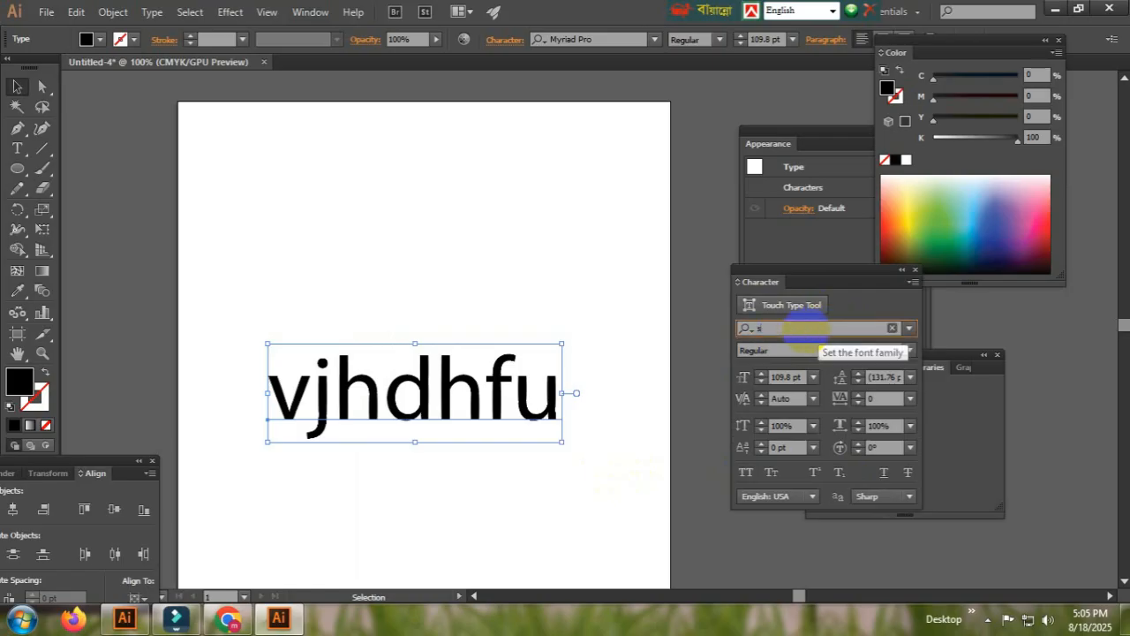
text(suton)
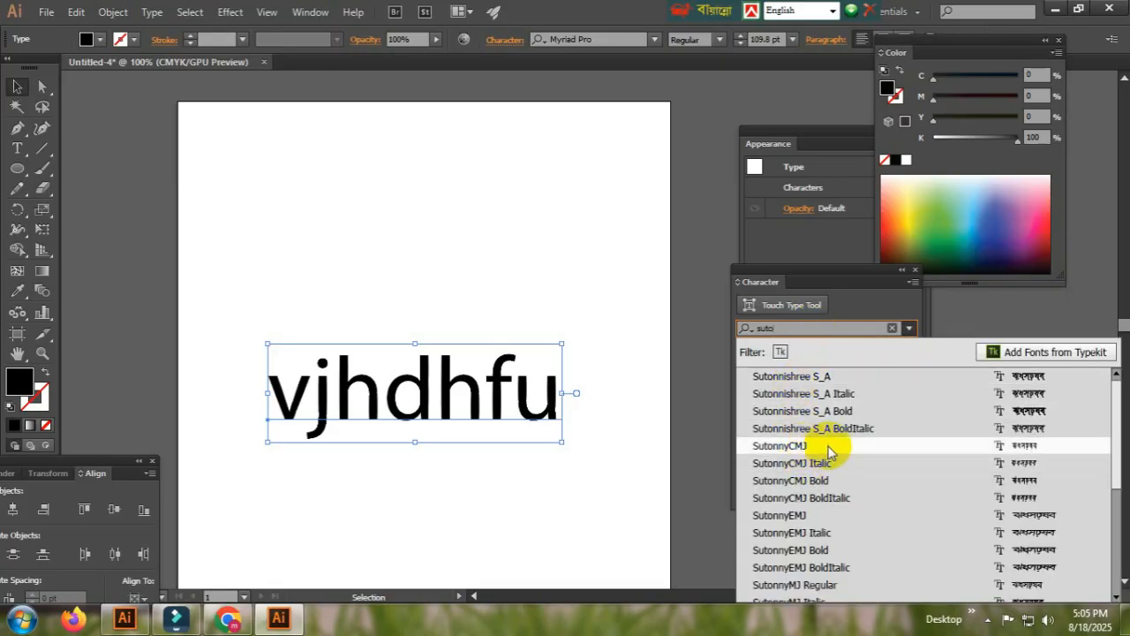
click(811, 447)
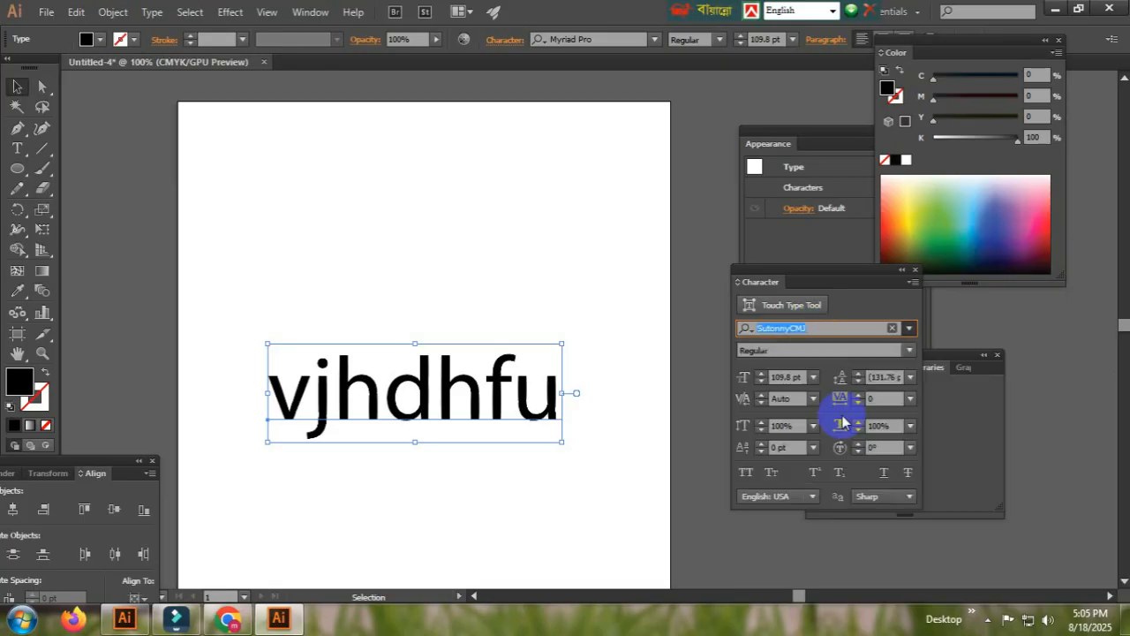
key(Down)
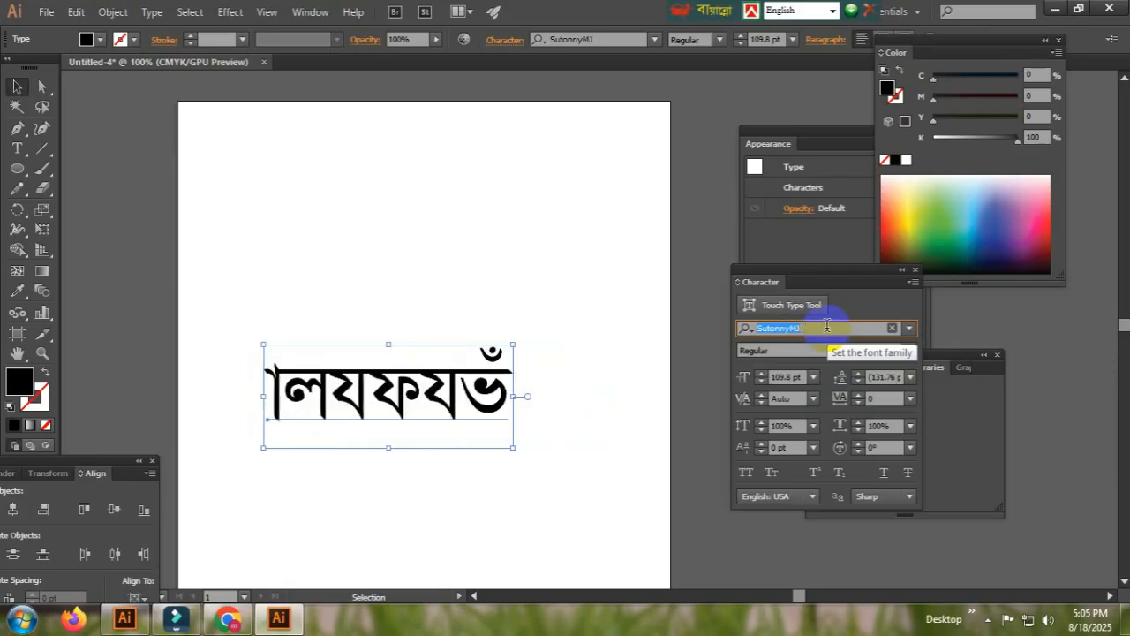
Select all the text inside the object and switch the Bijoy keyboard layout to Bijoy Classic
click(380, 427)
double_click(380, 427)
key(ctrl+a)
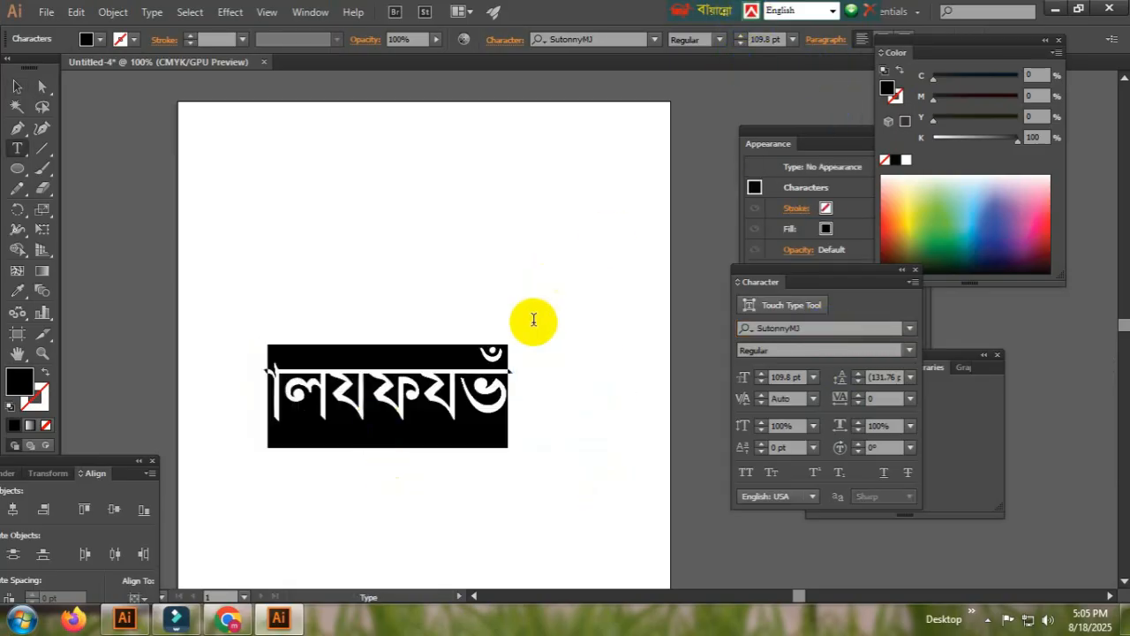
click(832, 13)
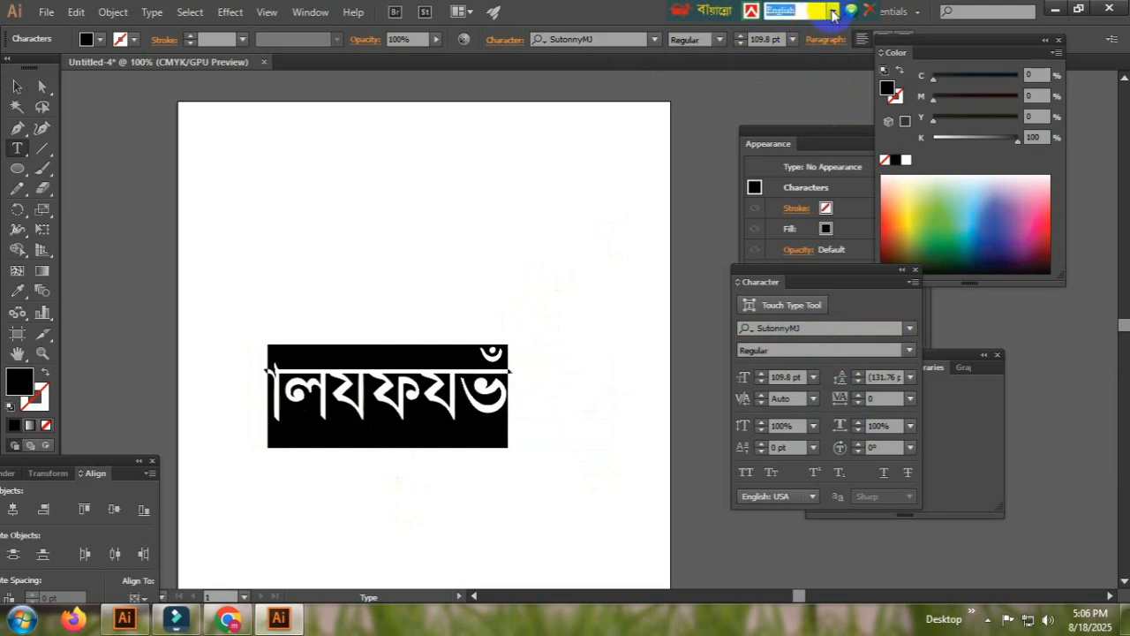
click(833, 13)
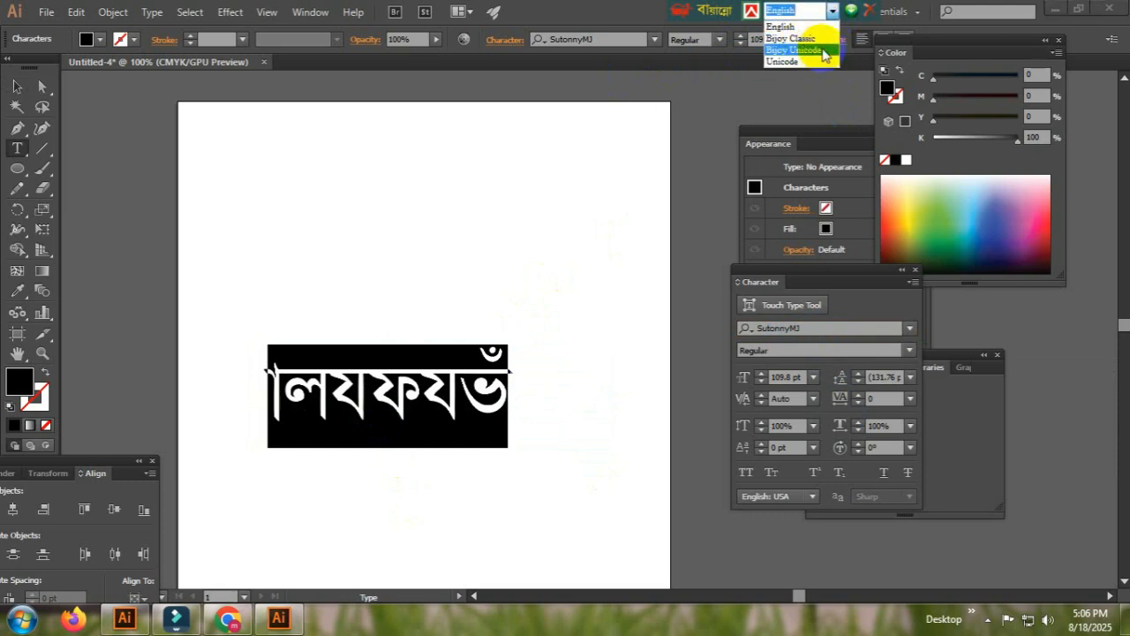
click(823, 50)
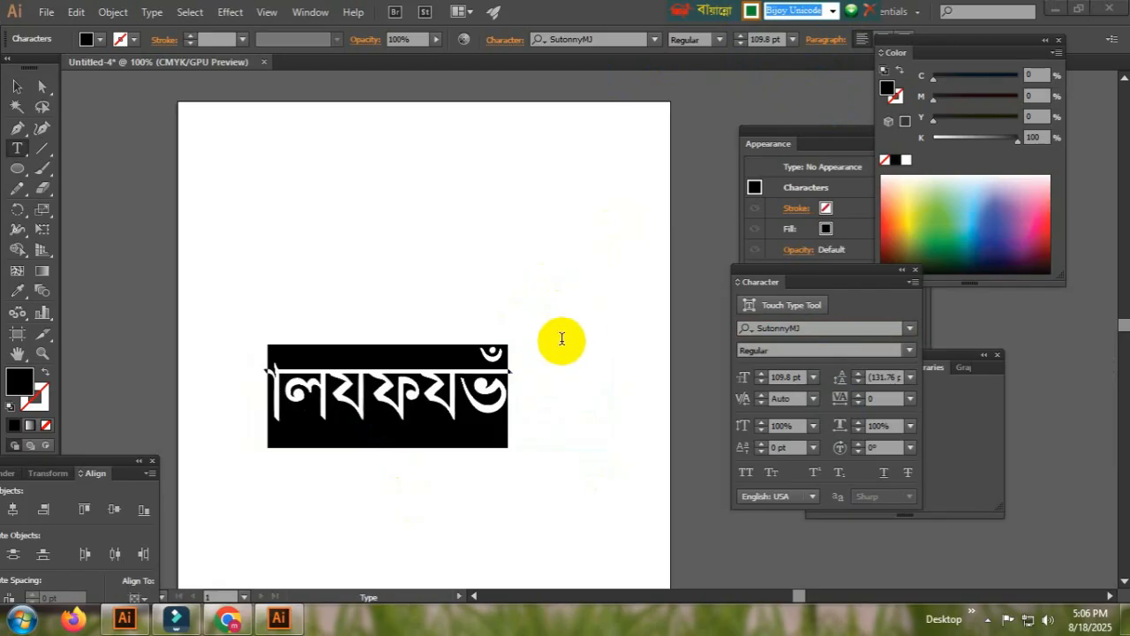
click(830, 14)
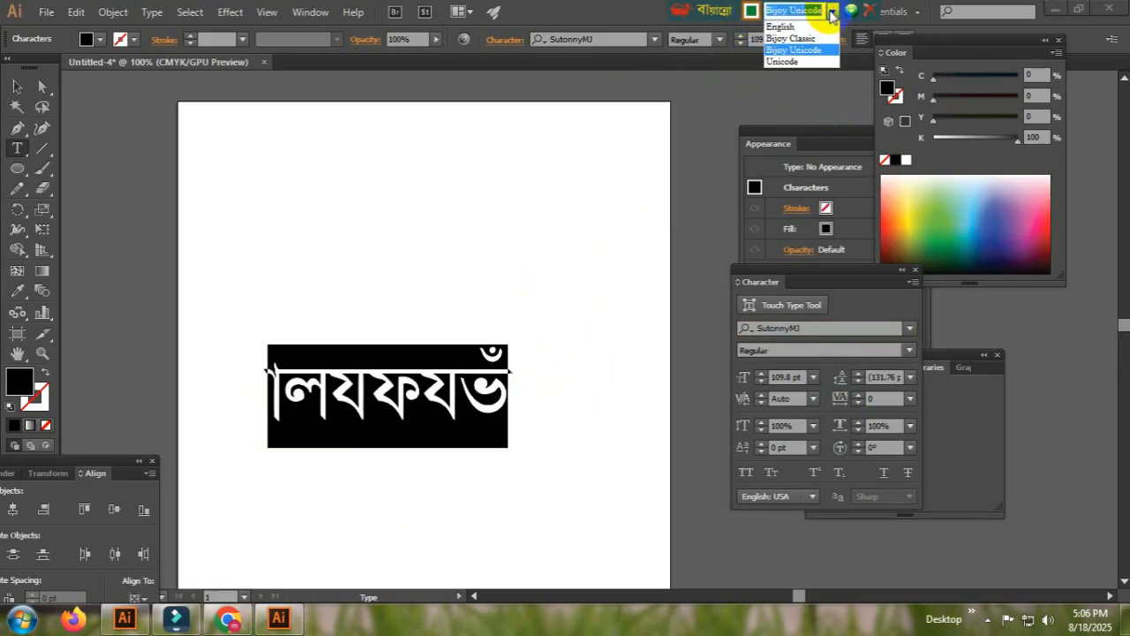
click(793, 38)
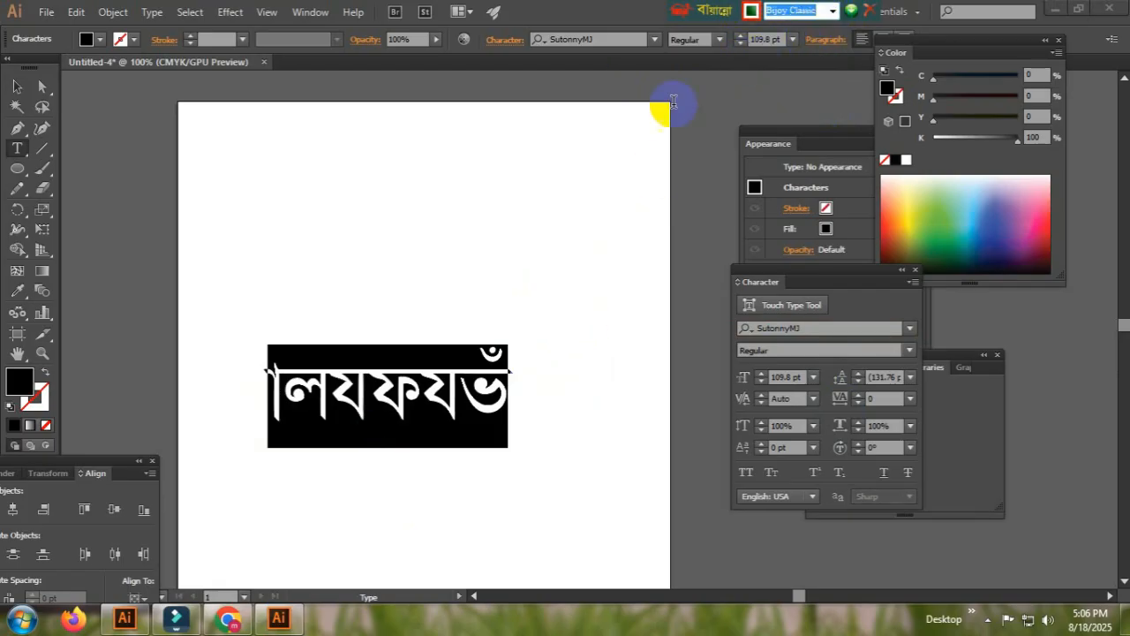
Replace the text with ডিজাইন কিভাবে করবো using the Bijoy layout
click(380, 388)
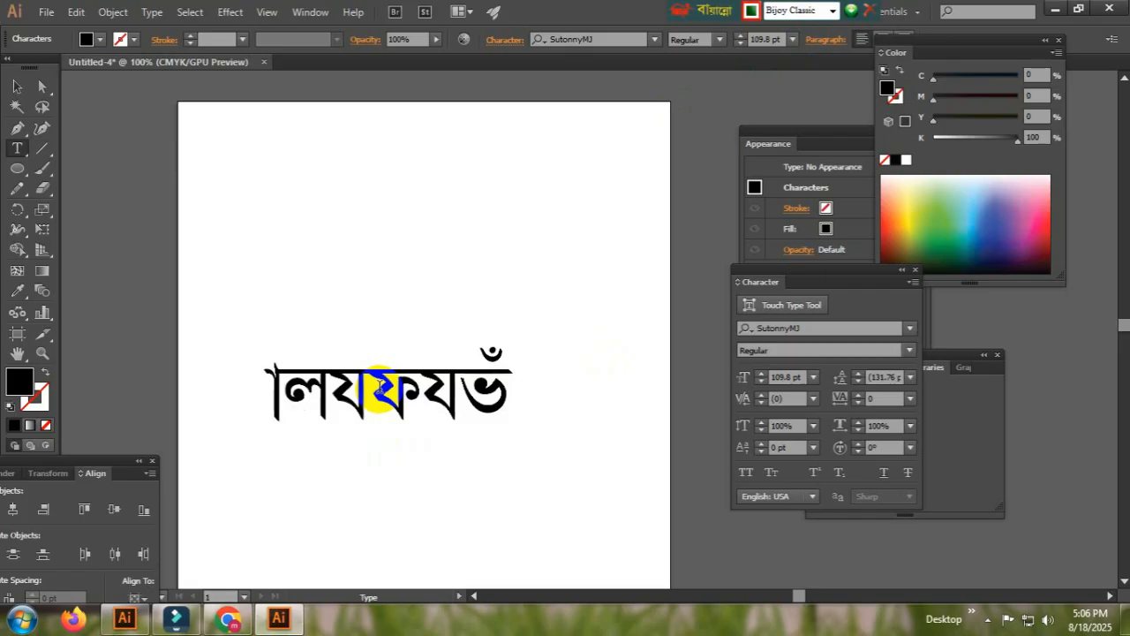
key(ctrl+a)
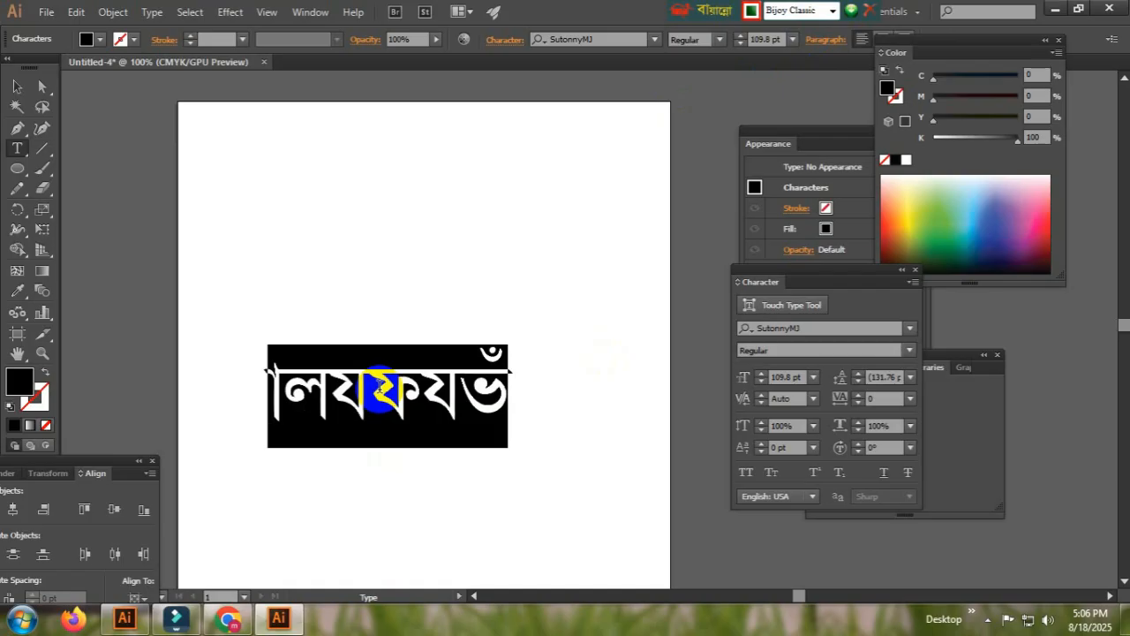
text(ডিজা)
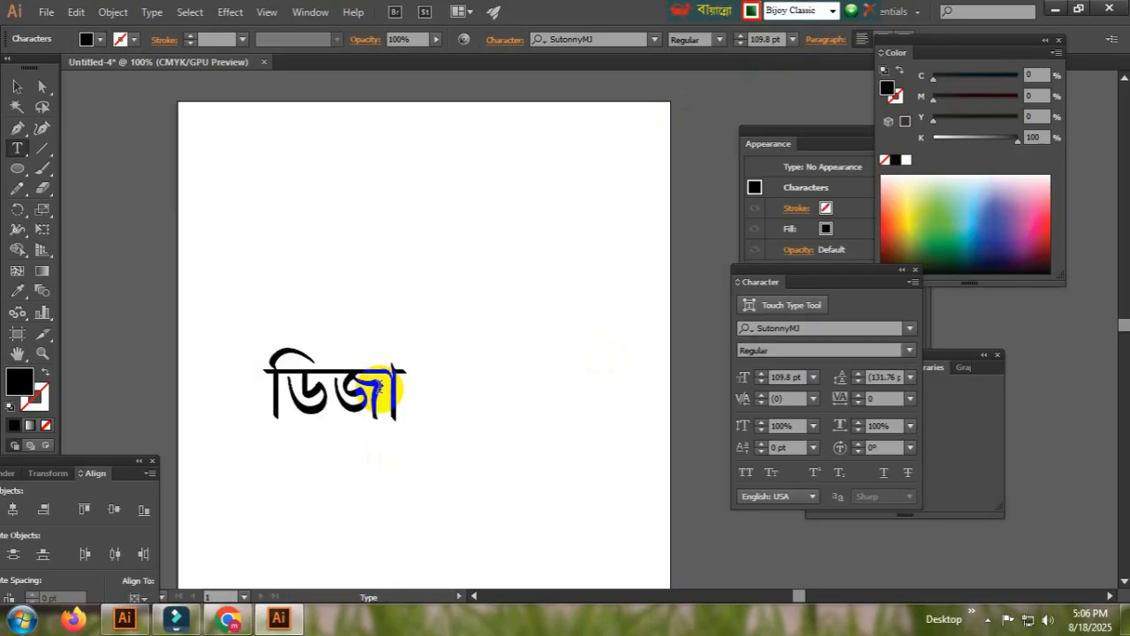
text(ইন)
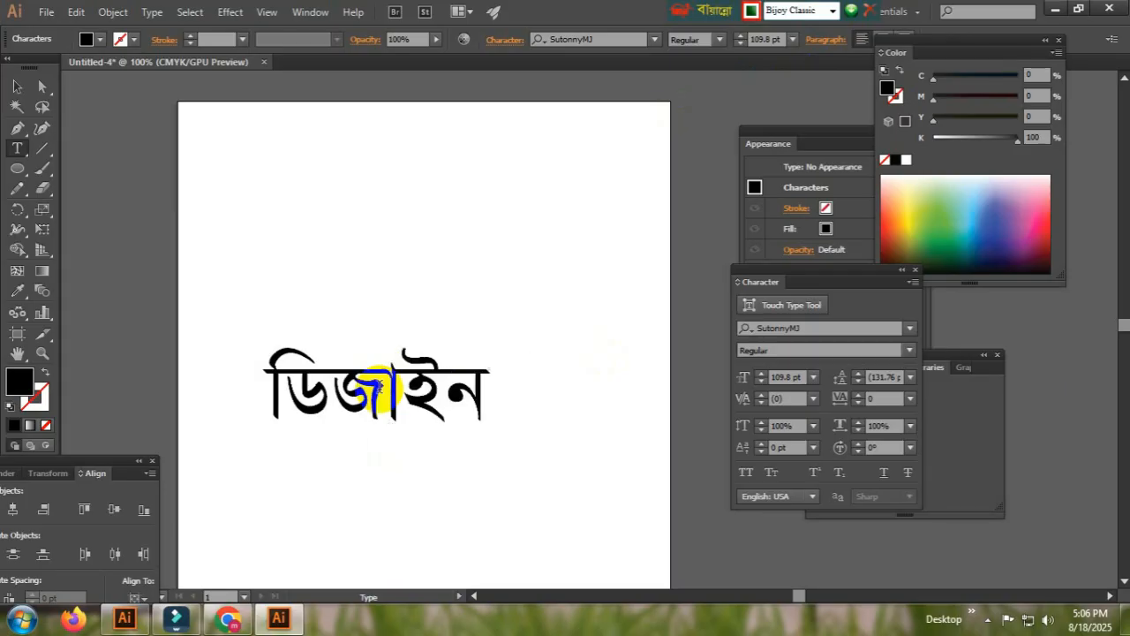
text( কিভাবে)
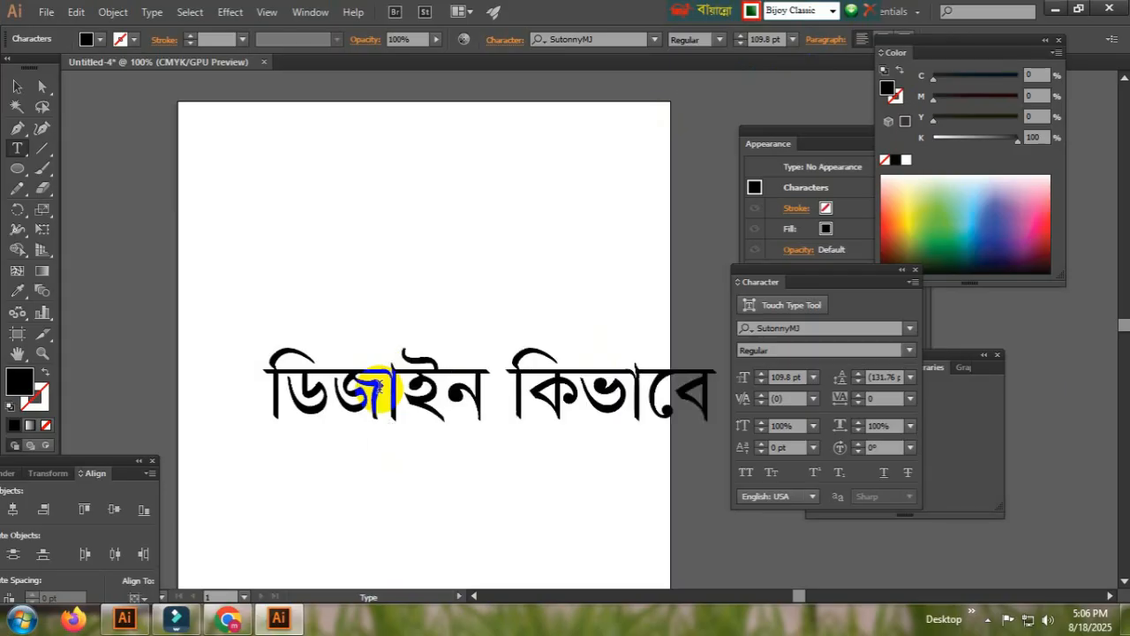
Scale the text down to about 40 pt and place it in the middle of the artboard
key(Escape)
drag(452, 406, 163, 281)
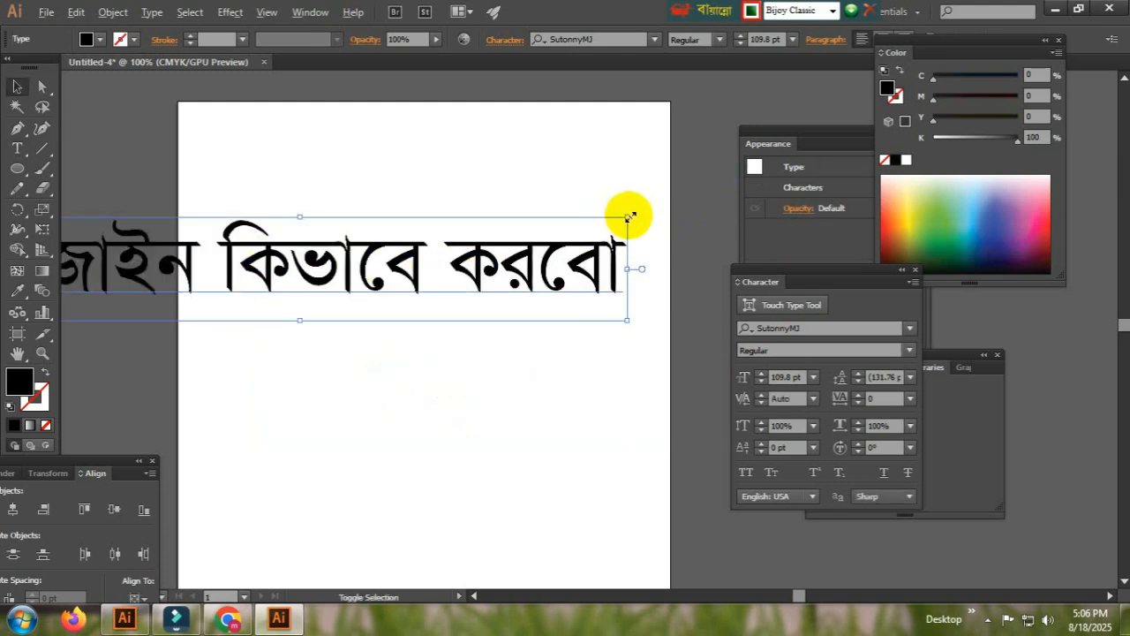
drag(627, 219, 429, 305)
drag(353, 270, 497, 308)
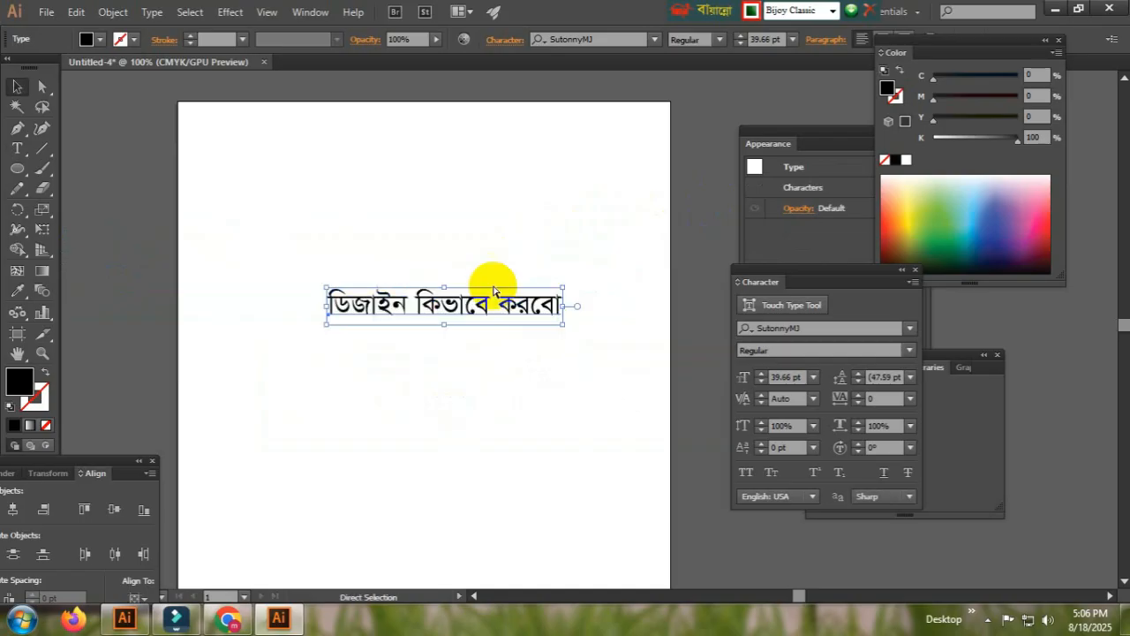
Set the text's font style to Bold
ctrl+click(514, 316)
ctrl+click(506, 313)
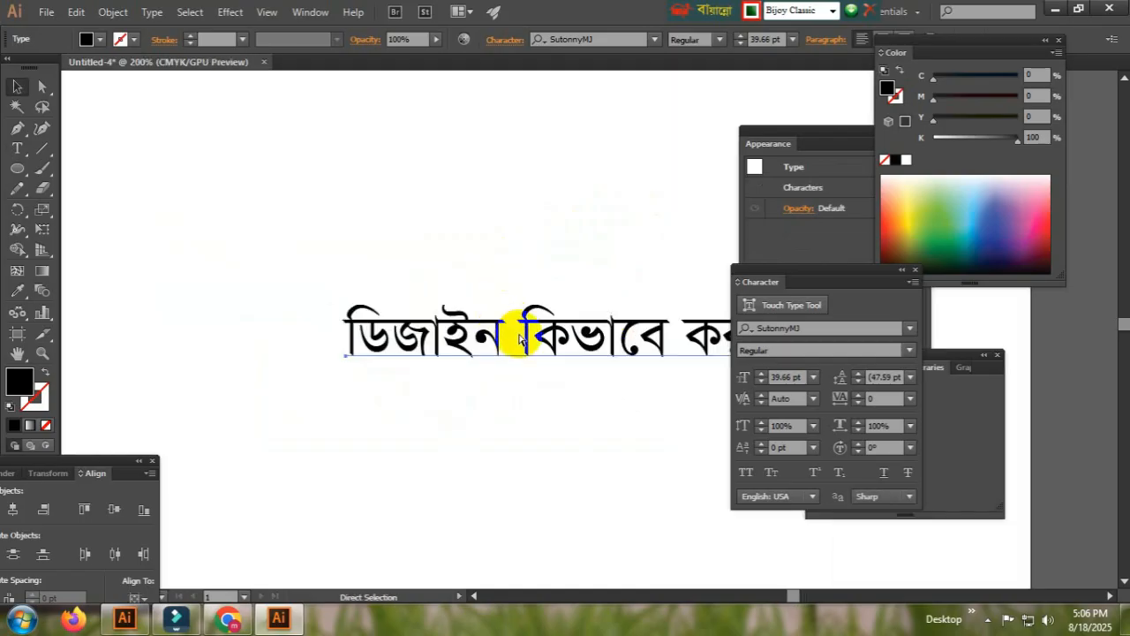
key(ctrl+minus)
key(ctrl+minus)
drag(457, 372, 287, 354)
ctrl+click(515, 332)
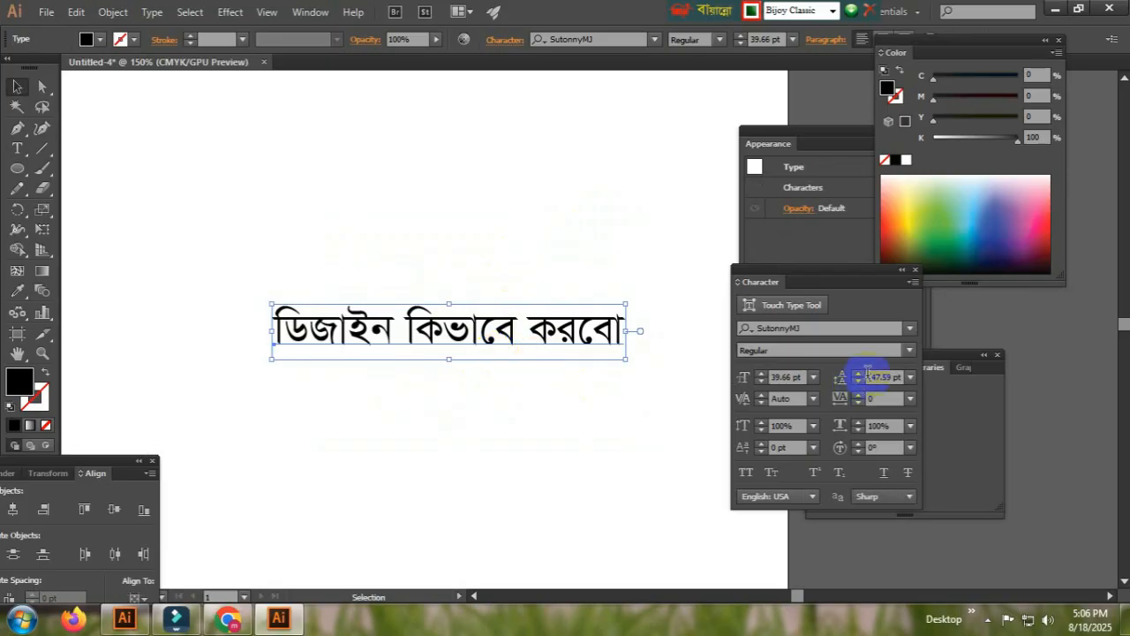
click(908, 350)
click(816, 410)
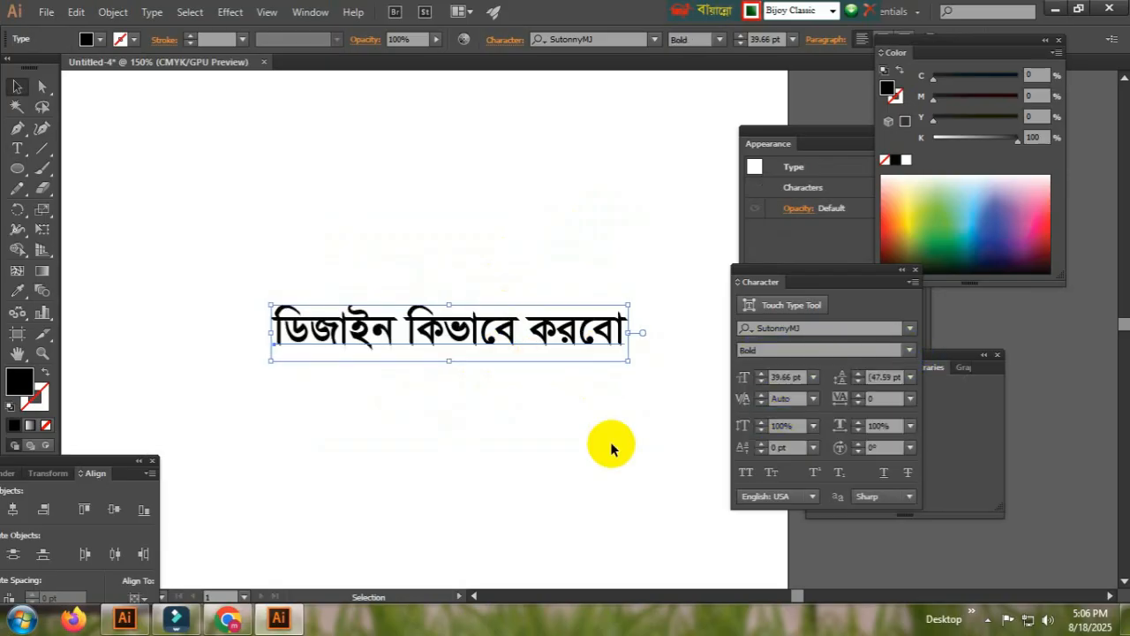
click(588, 413)
click(545, 344)
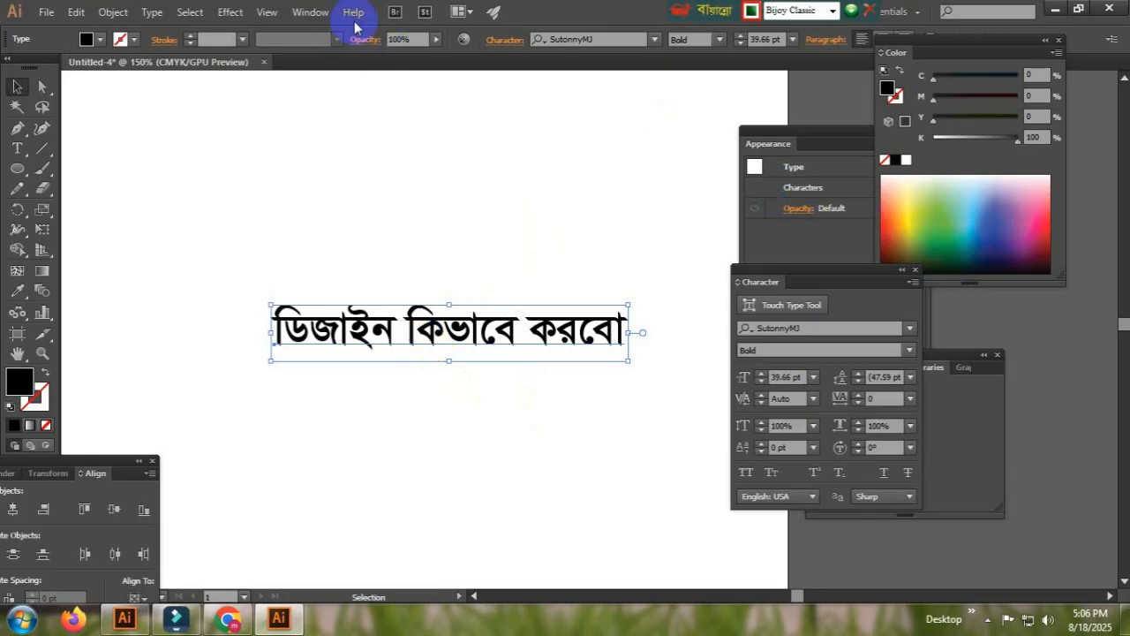
Open the Appearance panel and move it beside the text
click(311, 12)
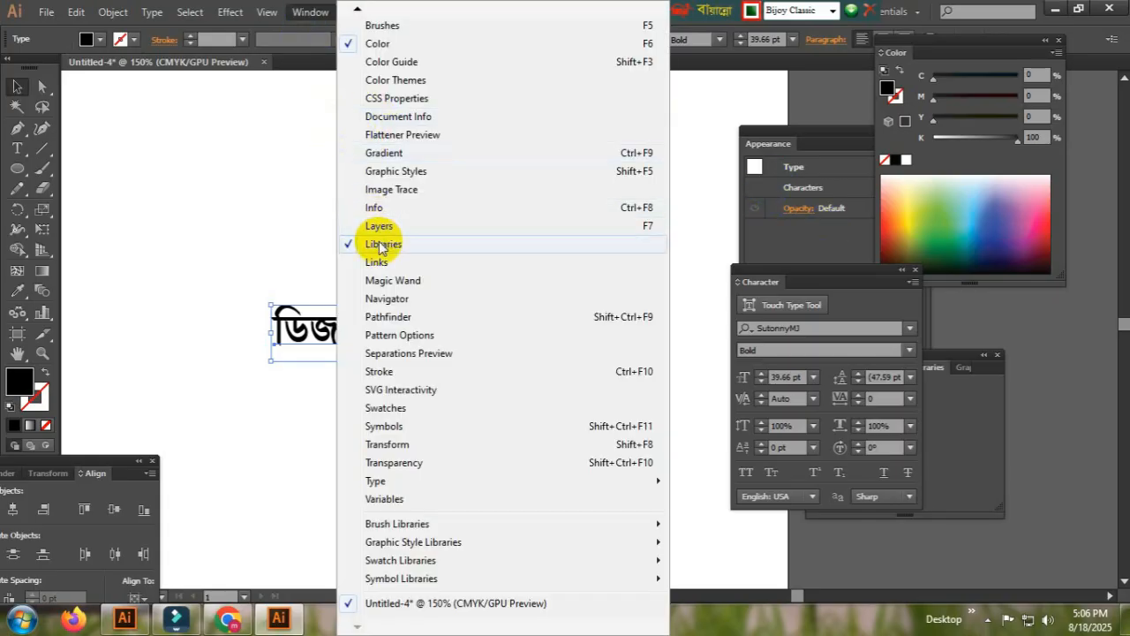
mouse_move(356, 9)
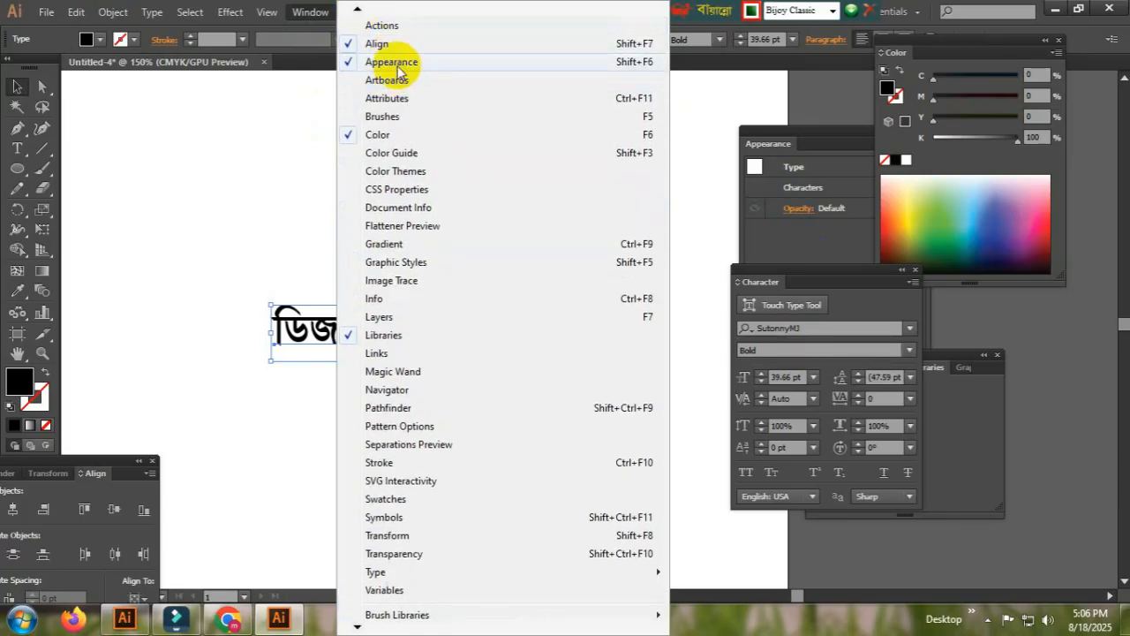
click(402, 61)
drag(802, 139, 755, 252)
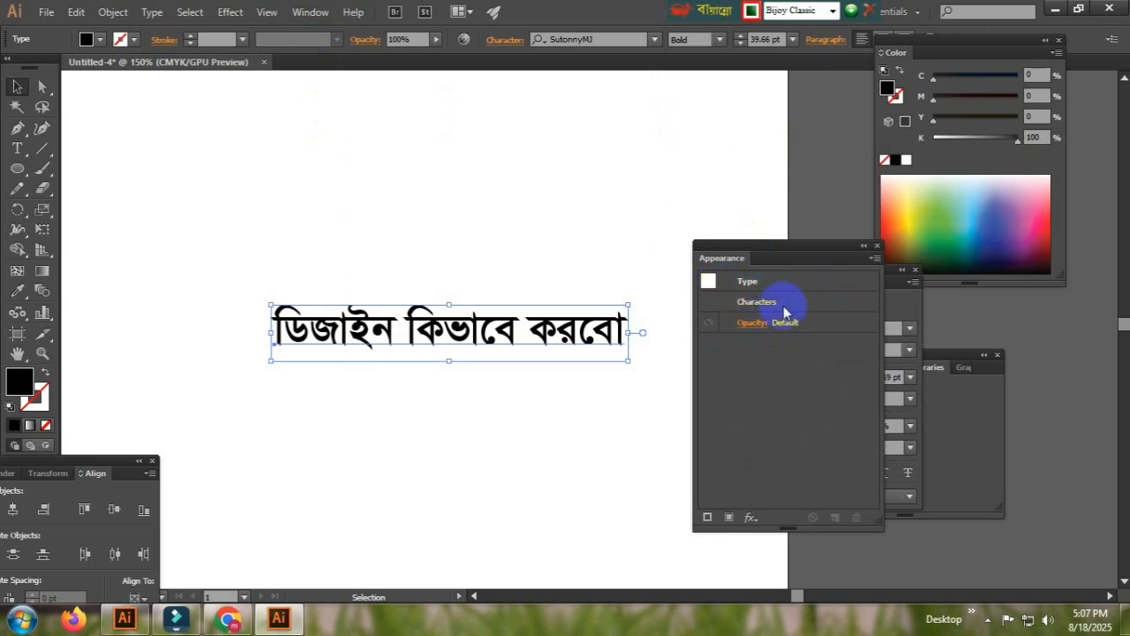
Add a new fill to the text and set its stroke colour to a dark red
click(729, 518)
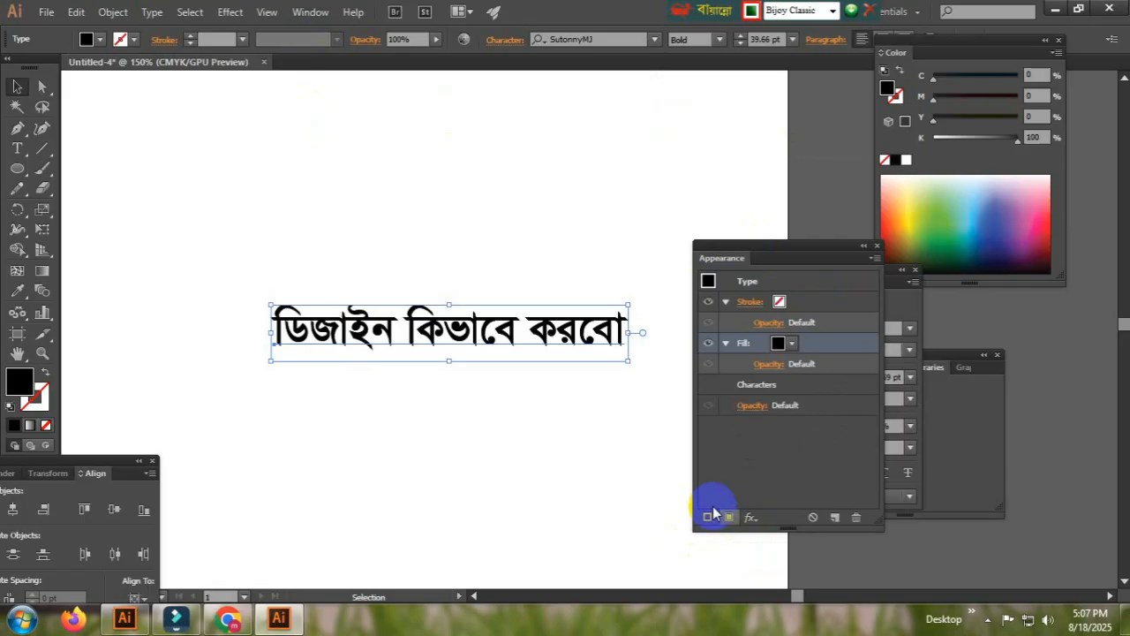
click(777, 302)
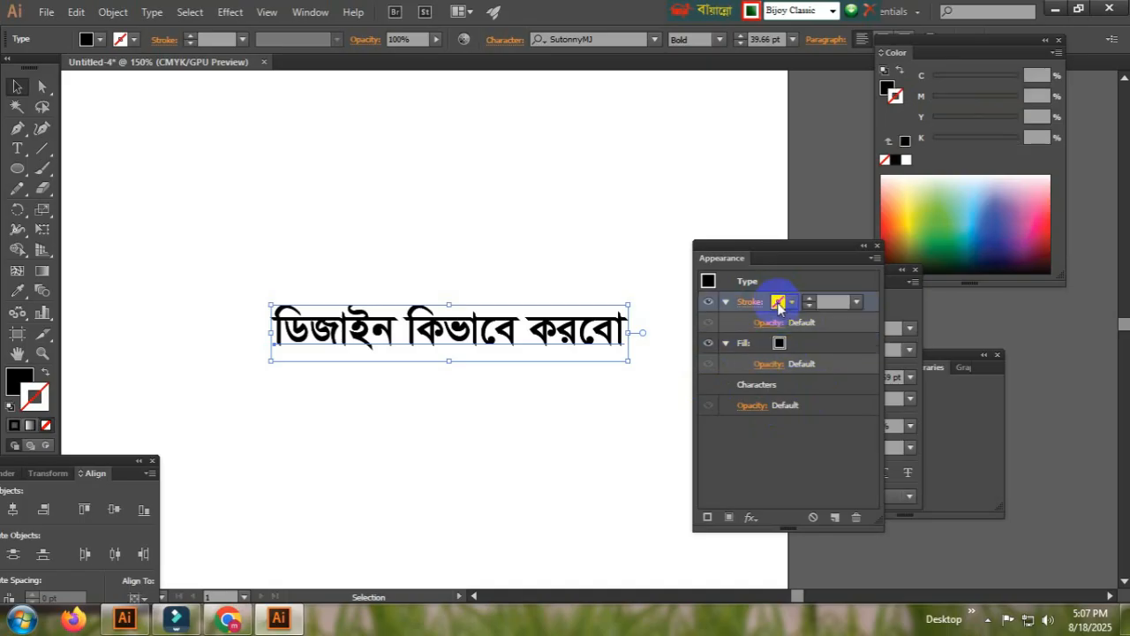
click(886, 227)
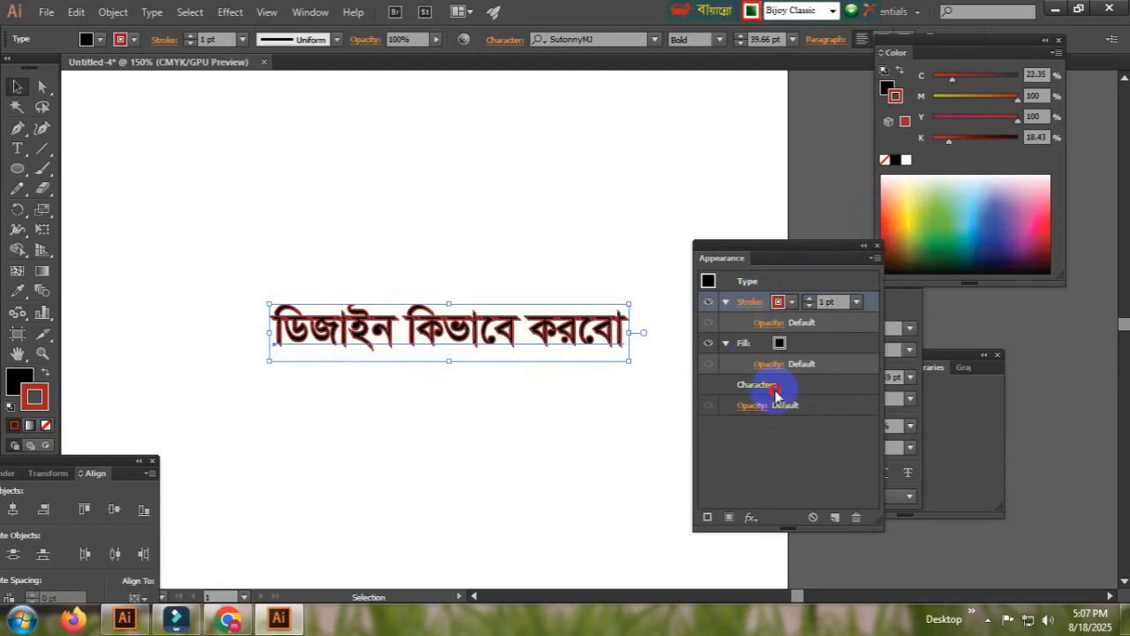
Move the stroke below the fill and set the stroke weight to 14 pt
mouse_move(869, 304)
mouse_down()
mouse_move(850, 354)
mouse_move(780, 372)
mouse_up()
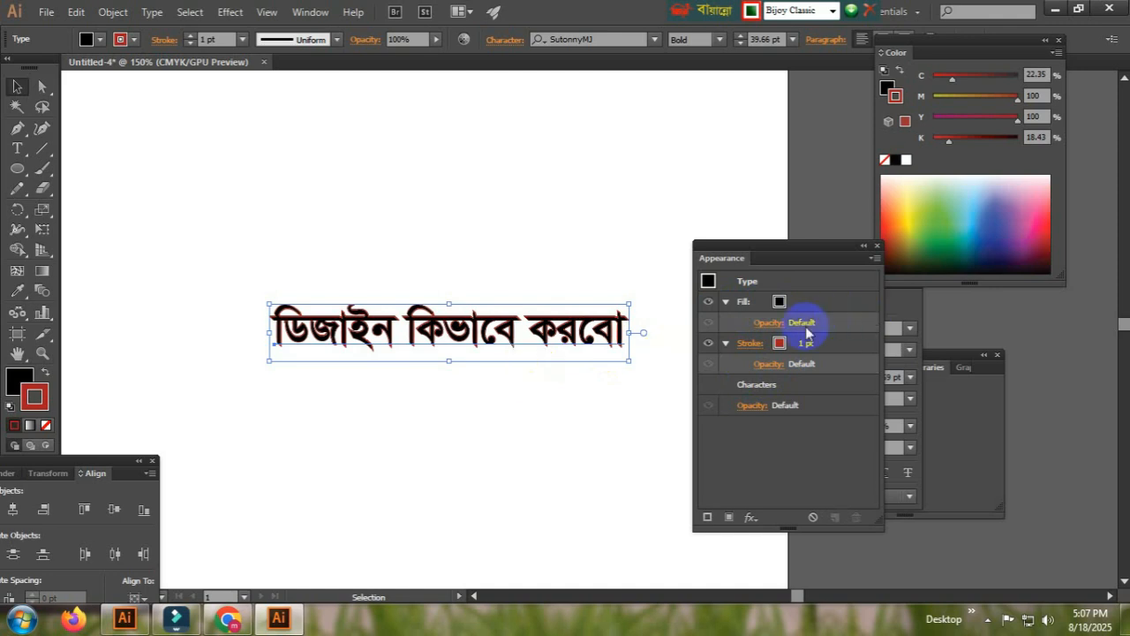
click(831, 344)
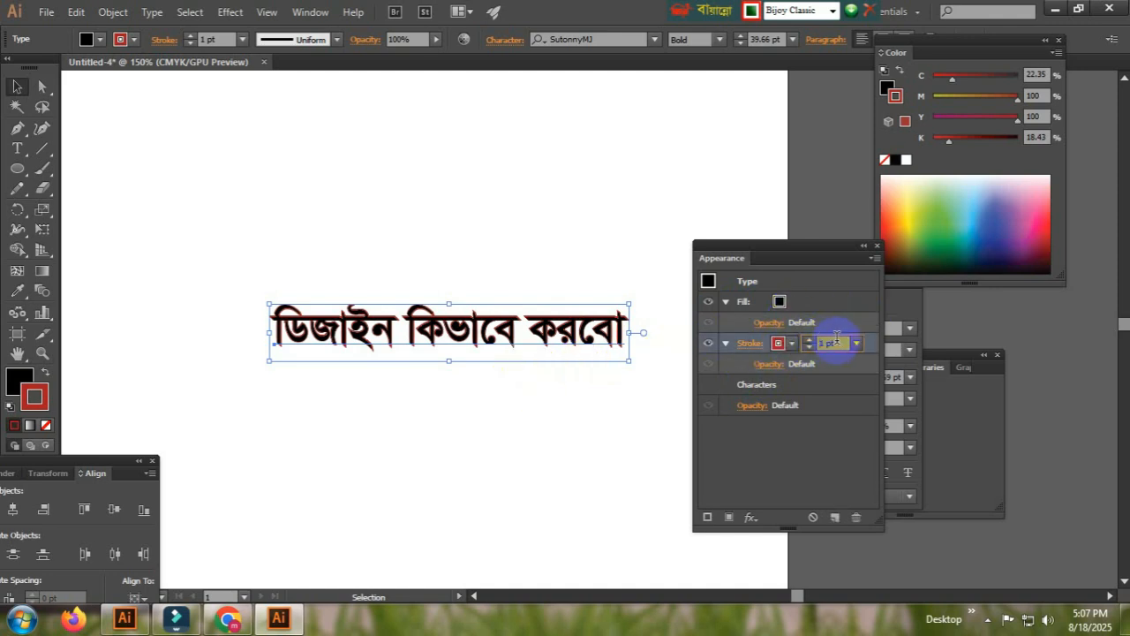
scroll(836, 339, up, 2)
scroll(837, 339, up, 11)
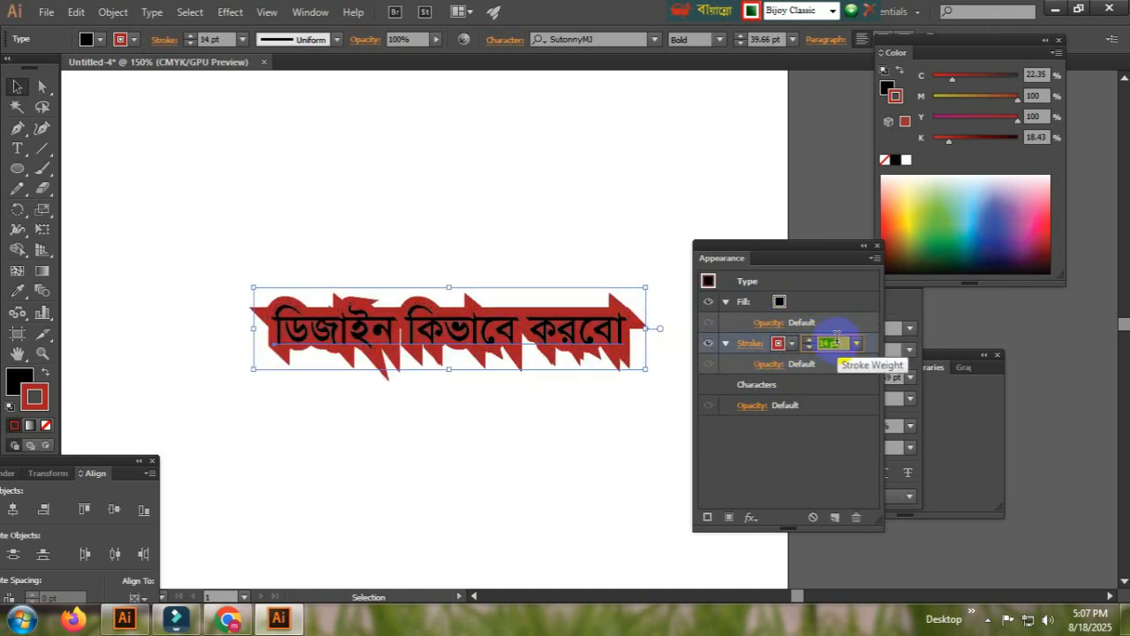
Set the text's fill colour to white and deselect the text
click(779, 301)
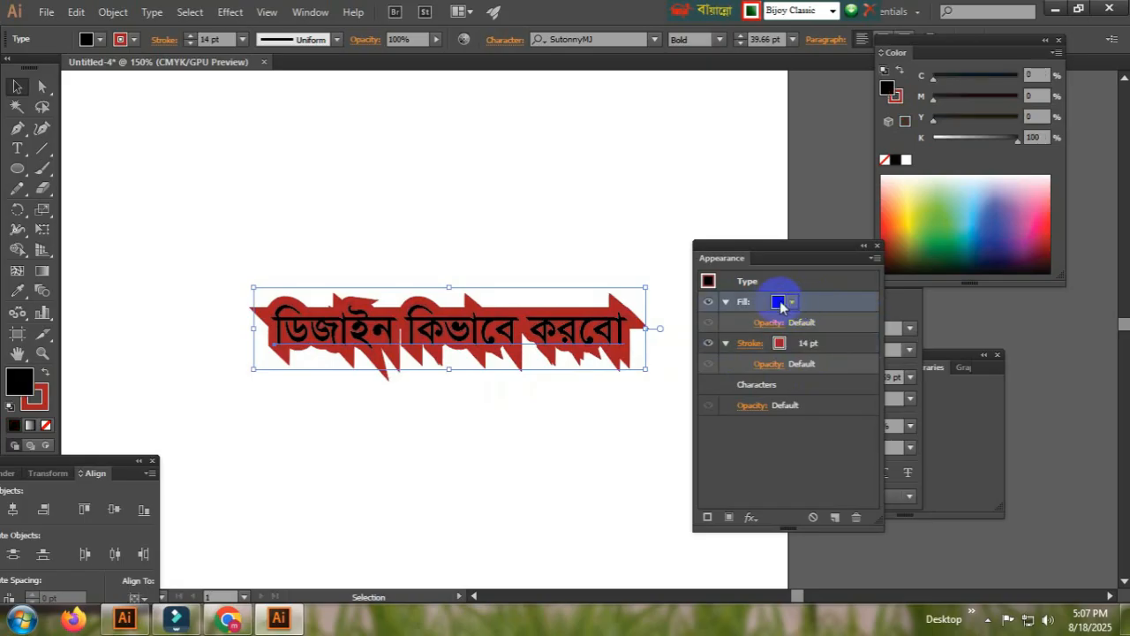
click(777, 303)
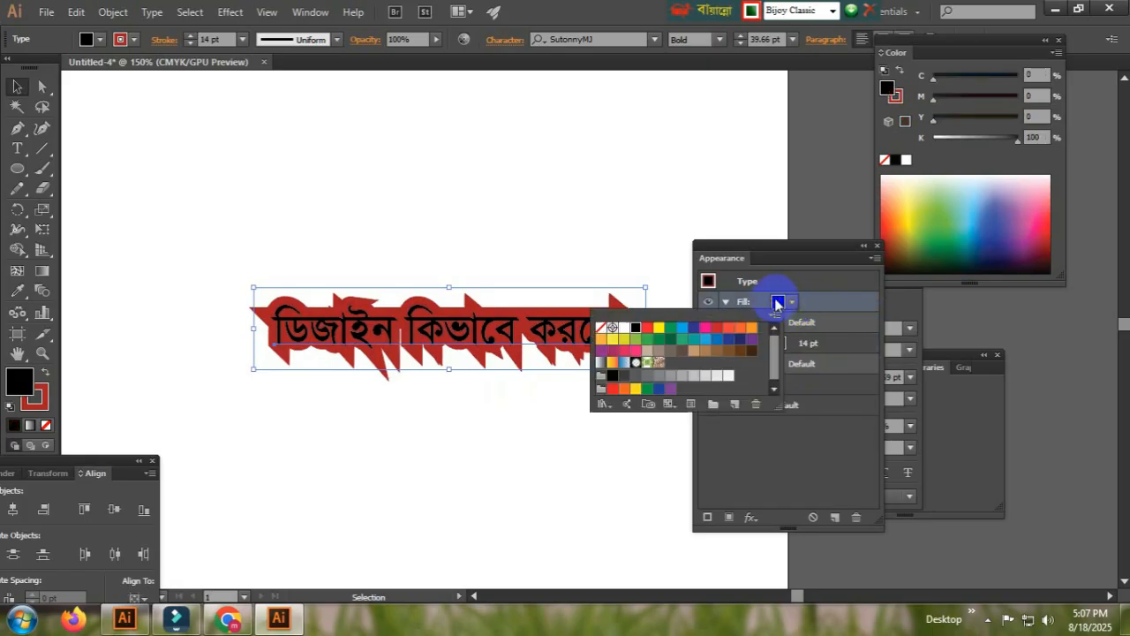
click(624, 328)
click(516, 428)
click(553, 434)
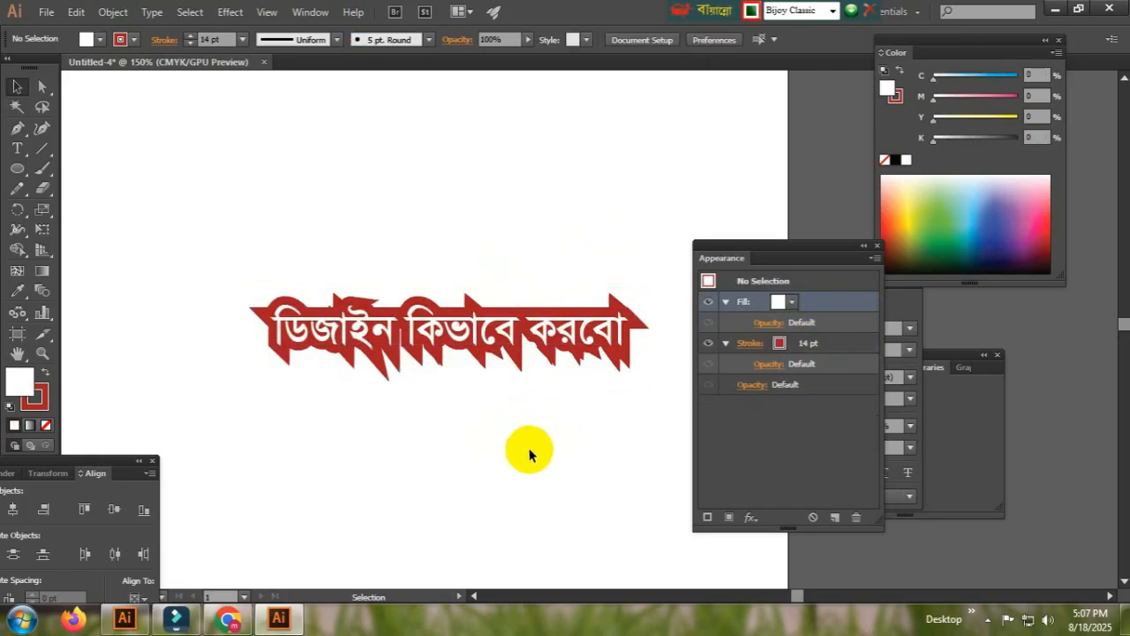
Move the text slightly up and to the left
click(466, 324)
click(454, 224)
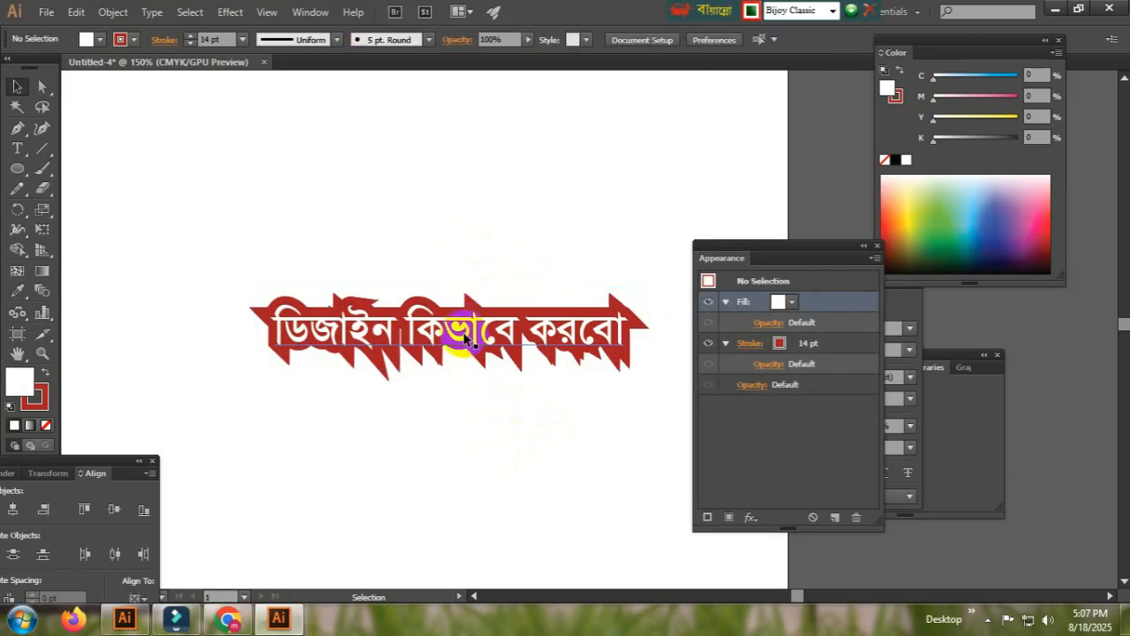
drag(469, 328, 404, 300)
Add a second line reading এবং কিভাবে বুঝবো below the first line of text
key(t)
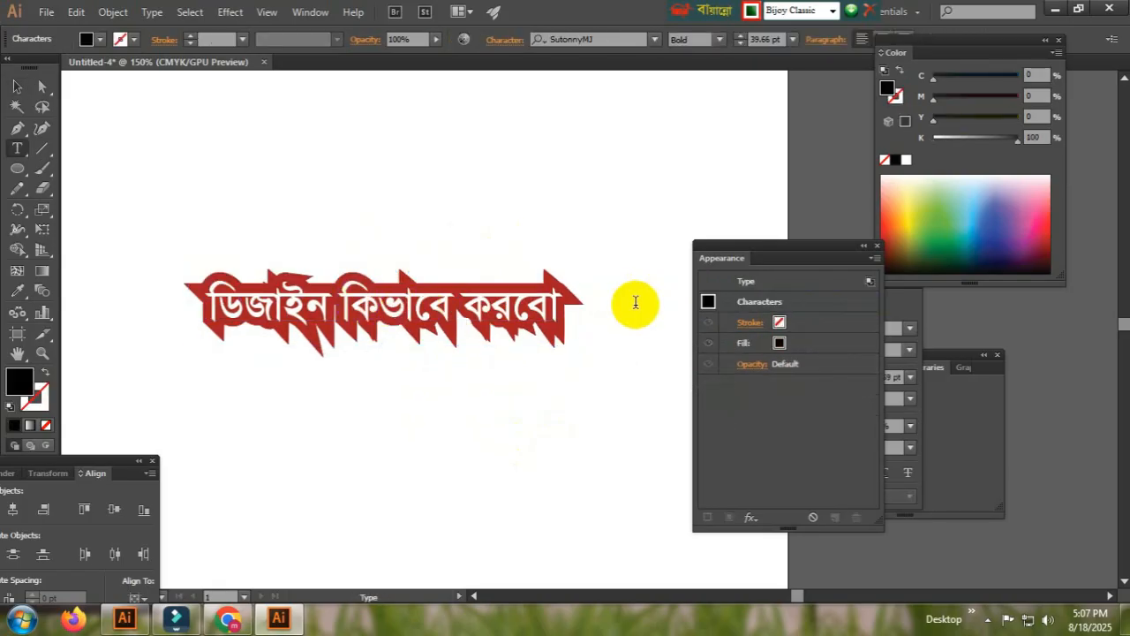
click(569, 303)
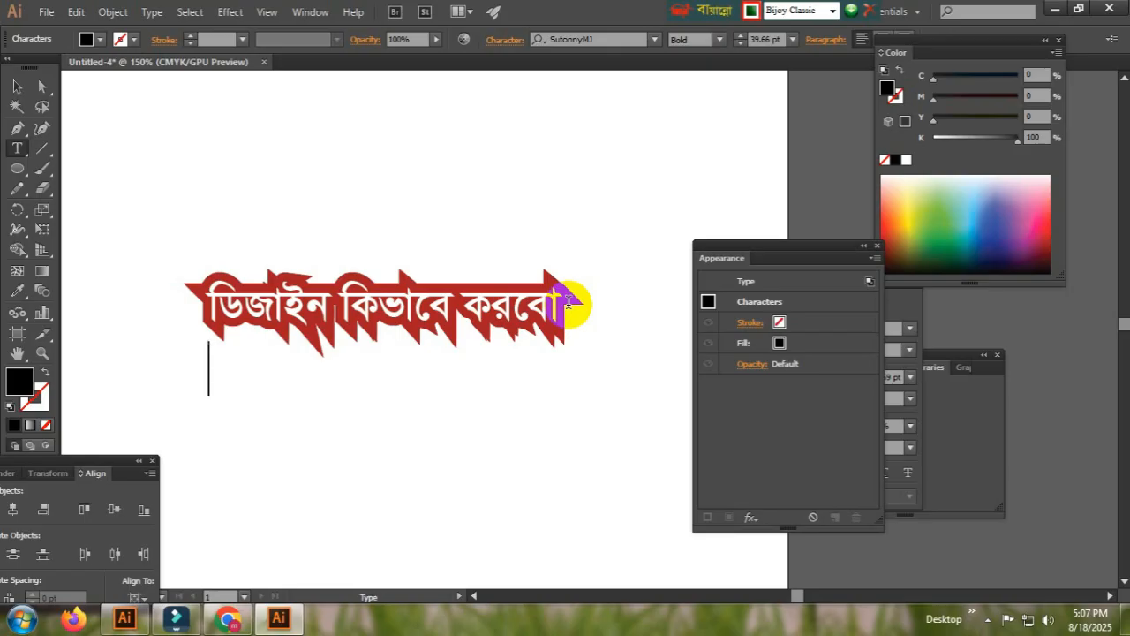
key(Return)
text(এবং)
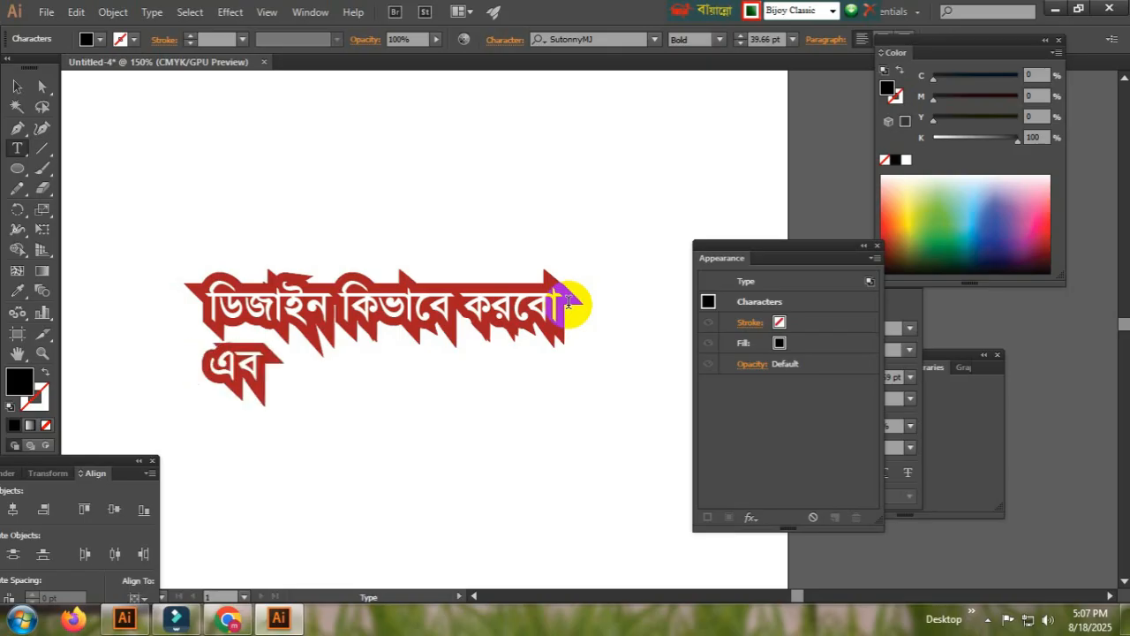
text( কি)
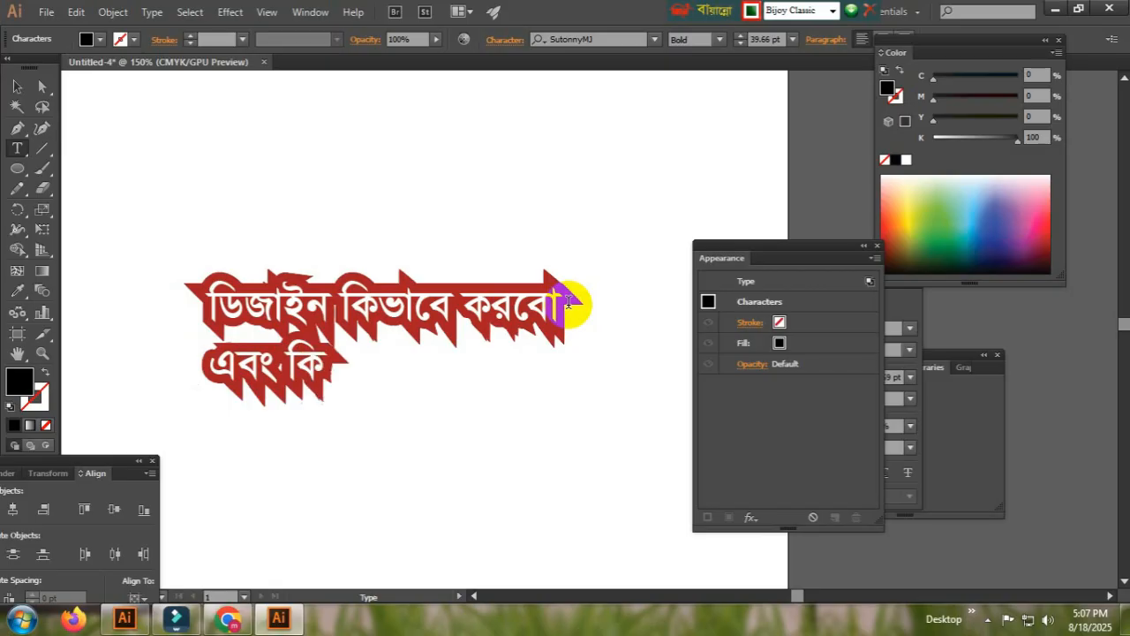
text(ভাবে)
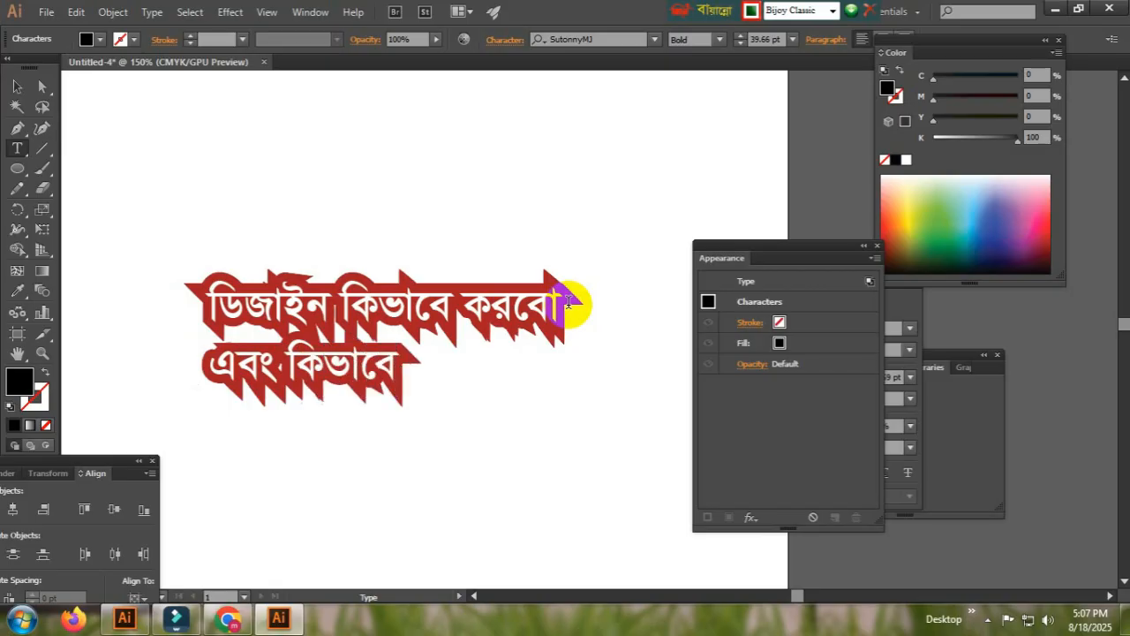
text( বু)
text(ঝে)
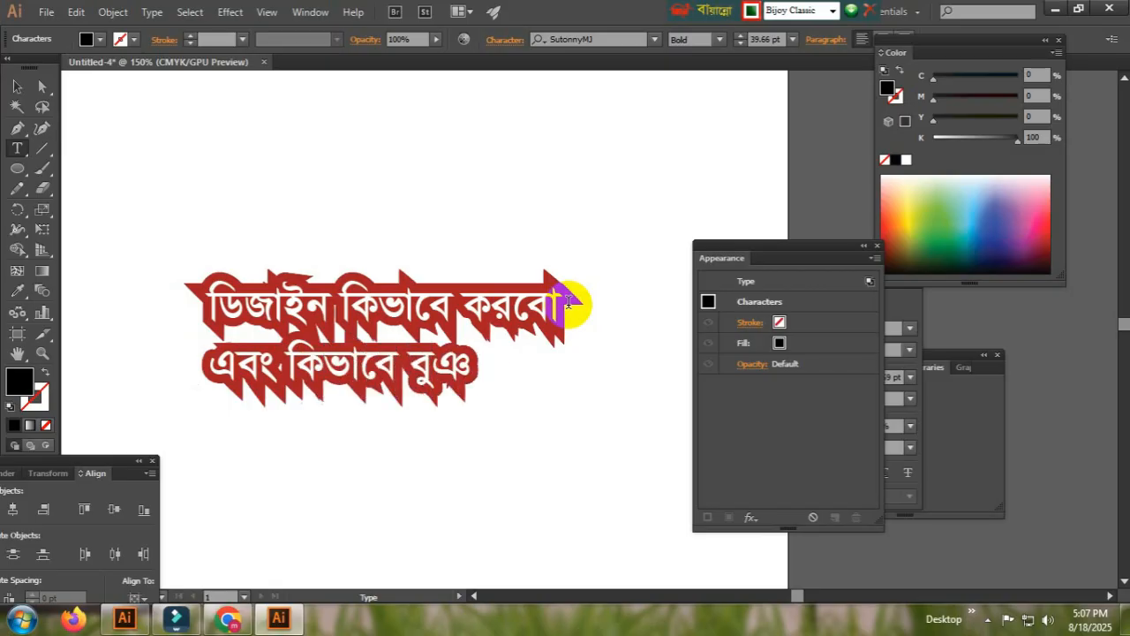
text(বা)
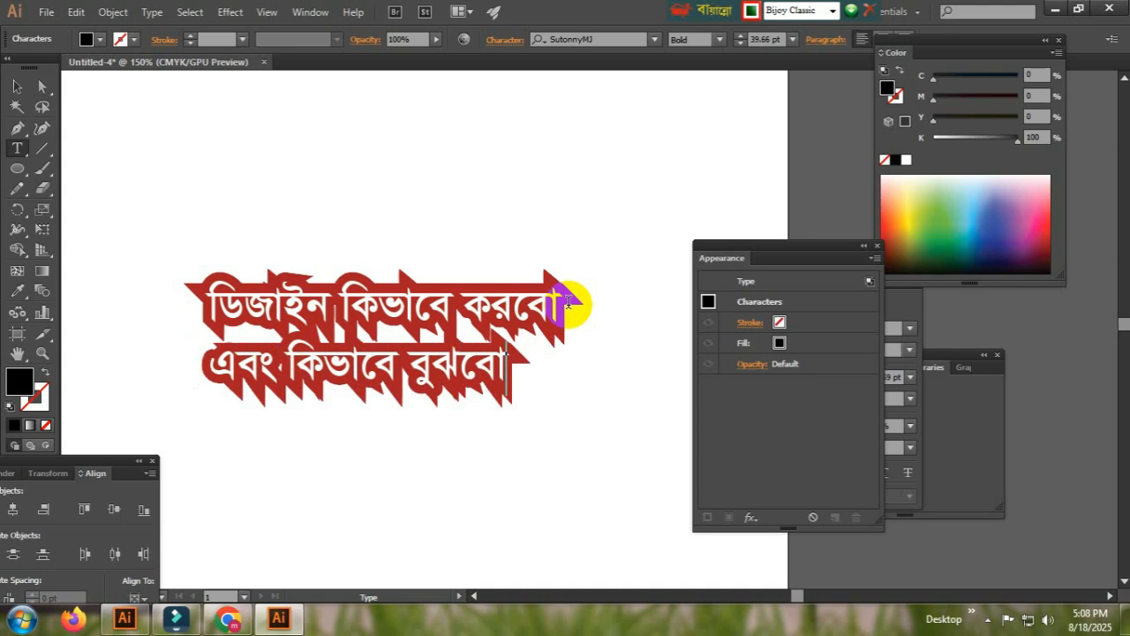
Reselect the two-line text block and reposition it with the second line centred beneath the first
key(Escape)
drag(592, 361, 416, 365)
drag(220, 350, 420, 379)
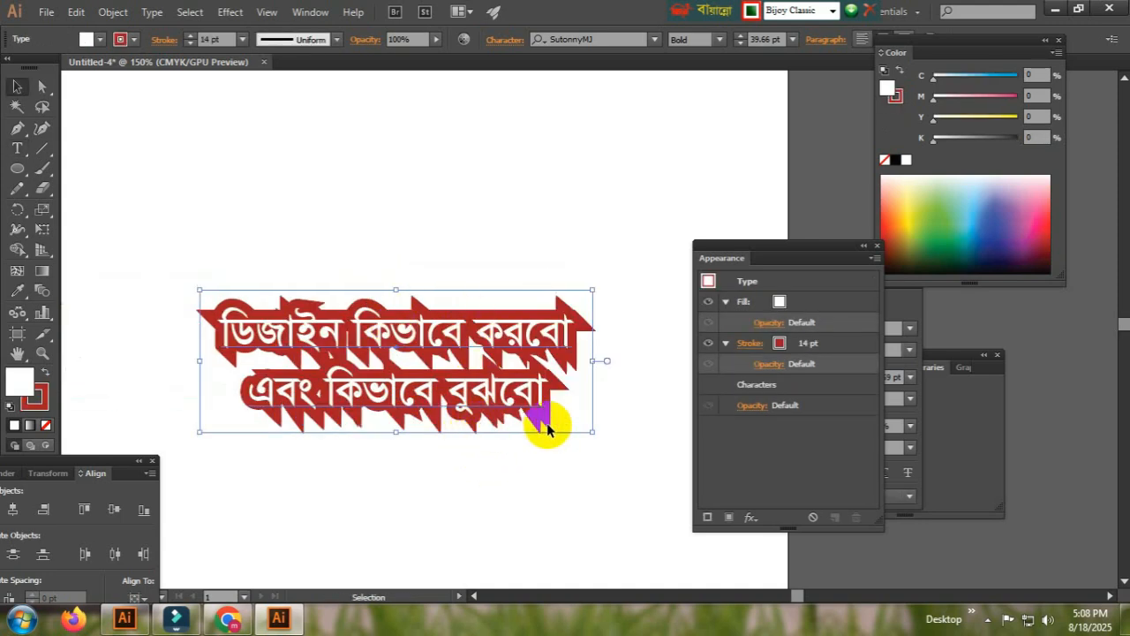
click(550, 518)
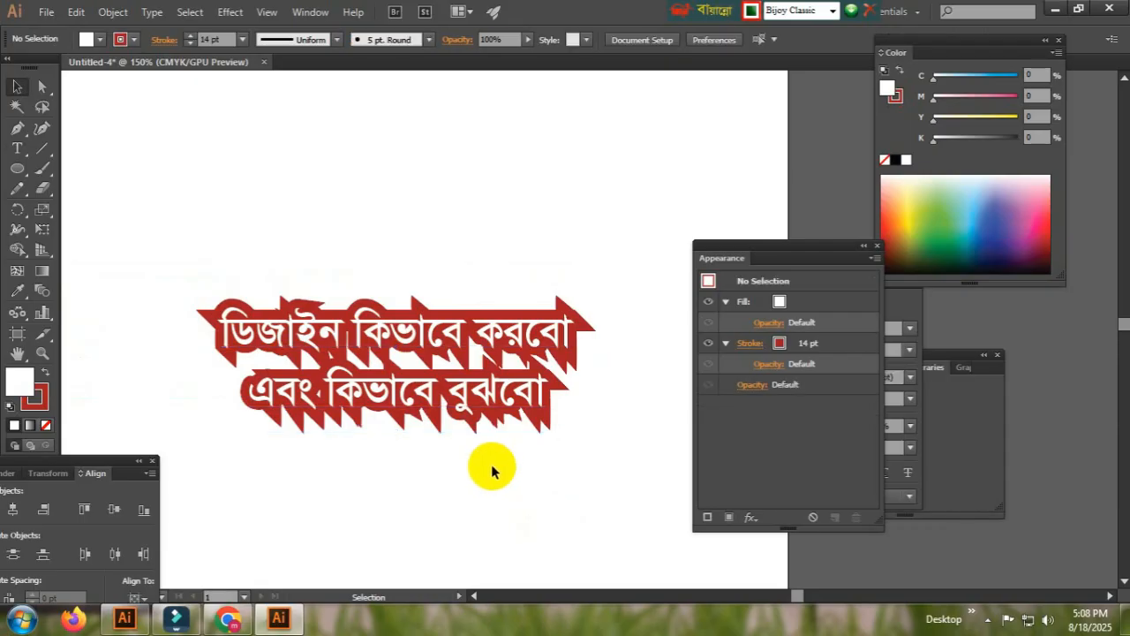
Move the text block up toward the upper part of the artboard and deselect it
drag(477, 412, 476, 288)
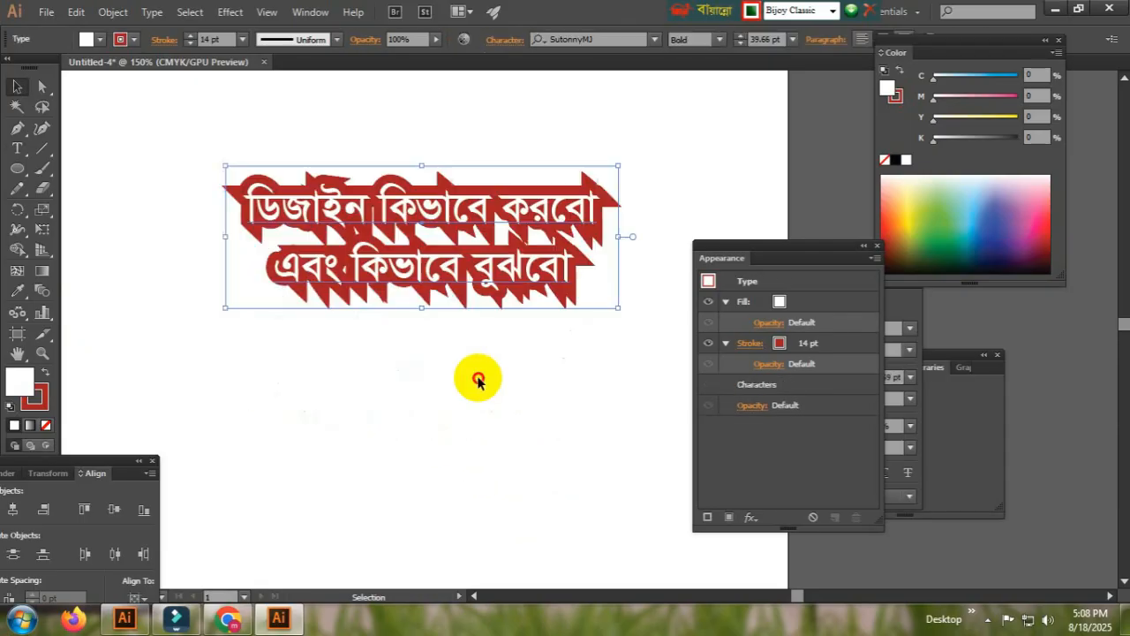
click(396, 373)
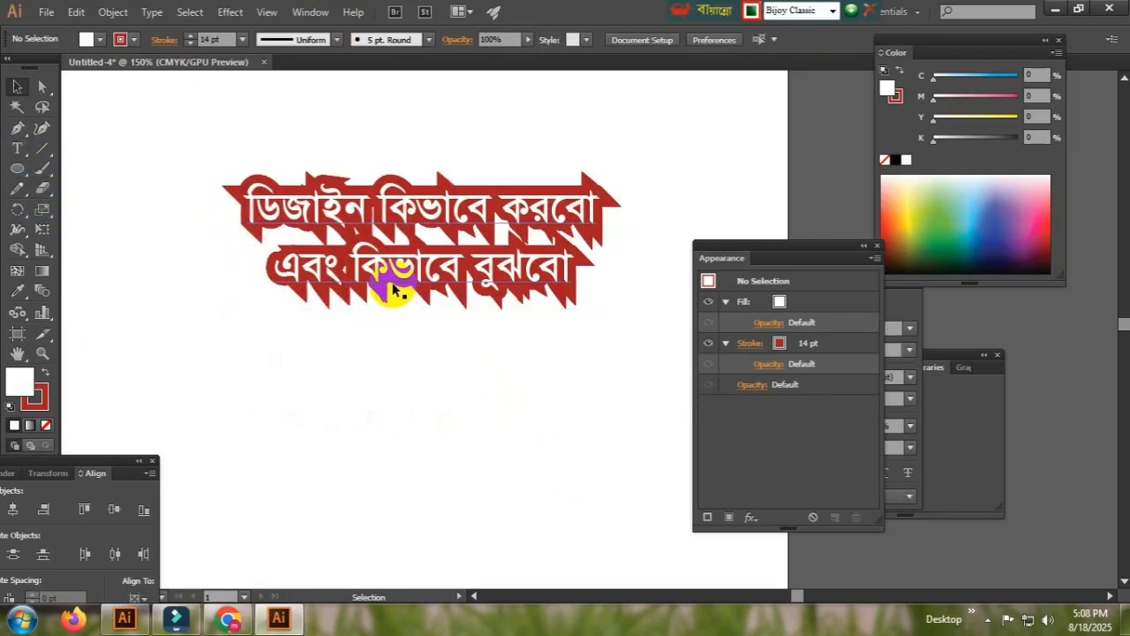
Drag a duplicate of the two-line text block down below the original
click(422, 278)
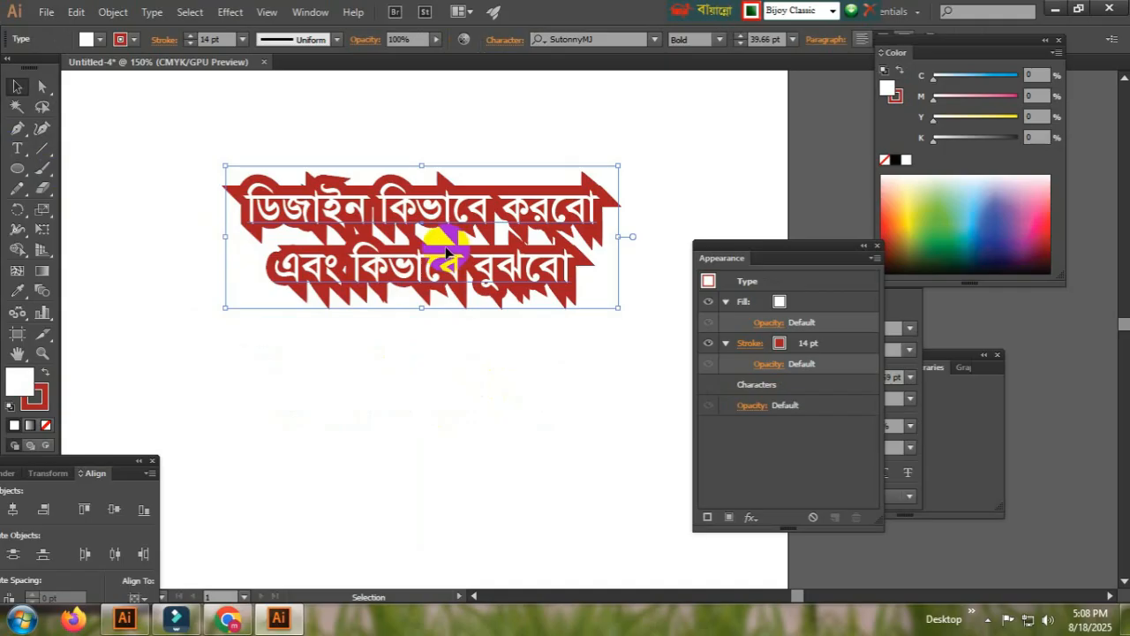
drag(446, 256, 446, 476)
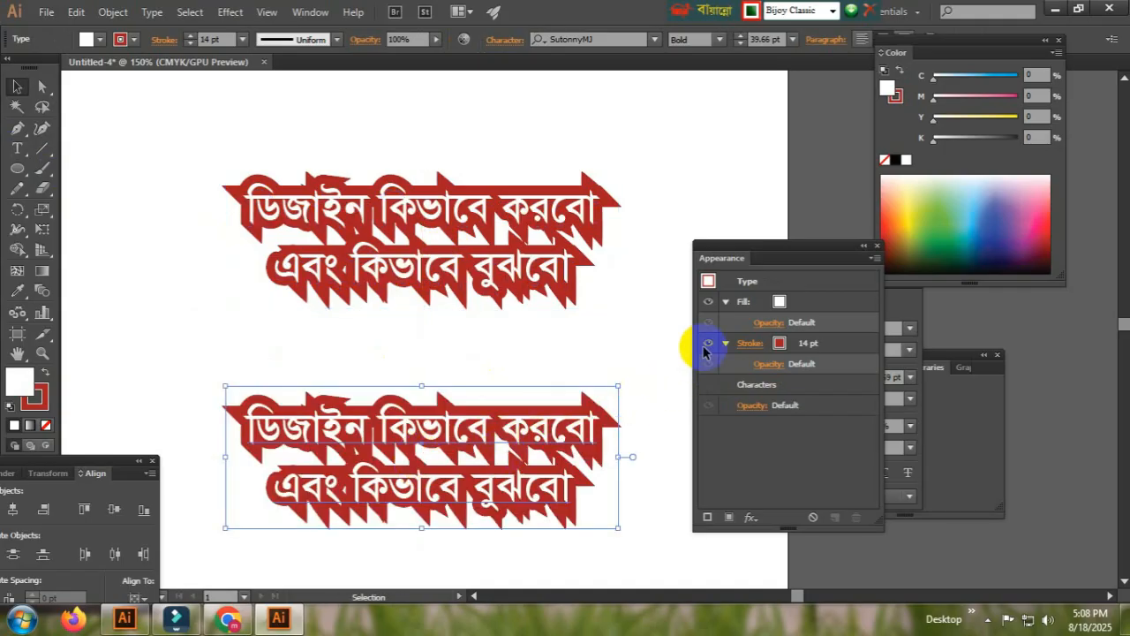
Remove the duplicate's stroke and give it a blue fill of C 100, M 100, Y 0, K 0
click(899, 93)
click(897, 100)
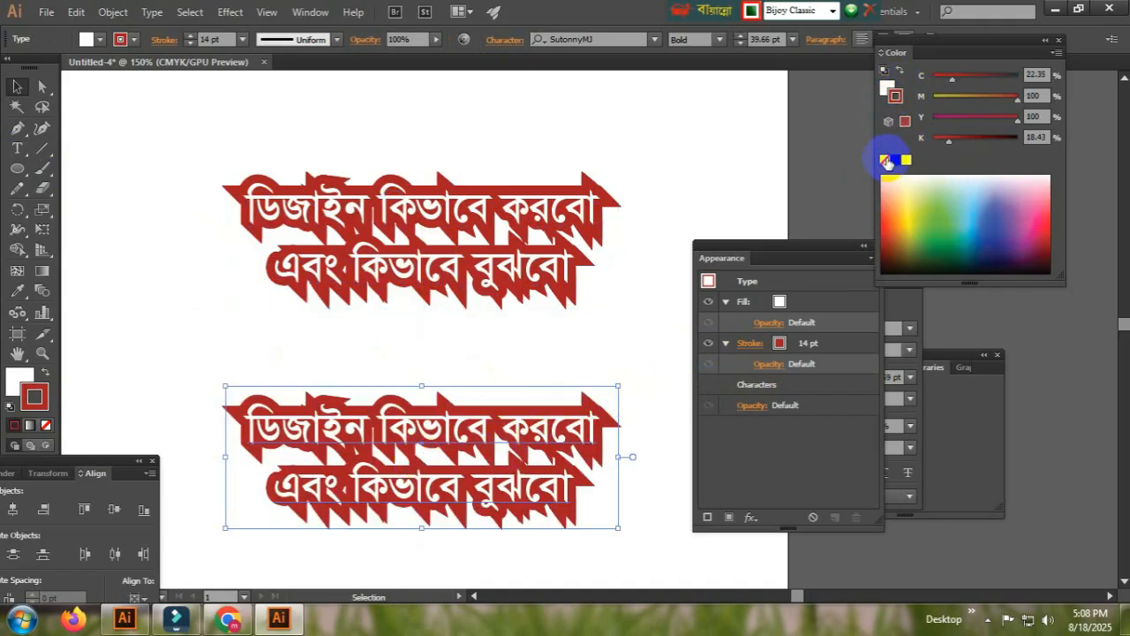
click(885, 161)
click(885, 89)
click(979, 94)
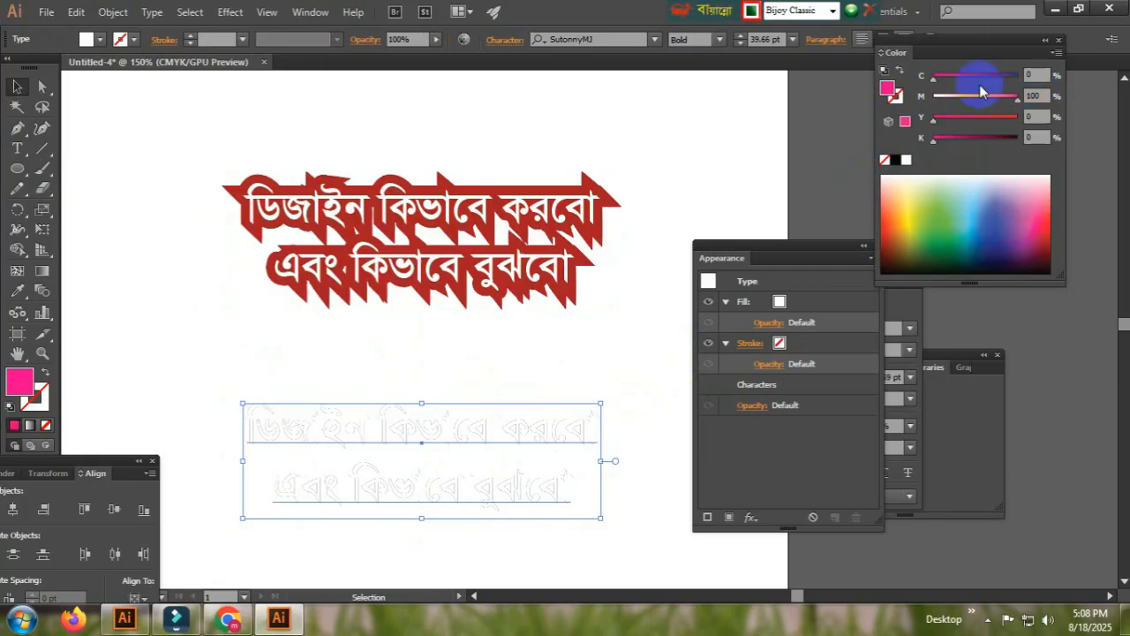
click(978, 76)
click(623, 343)
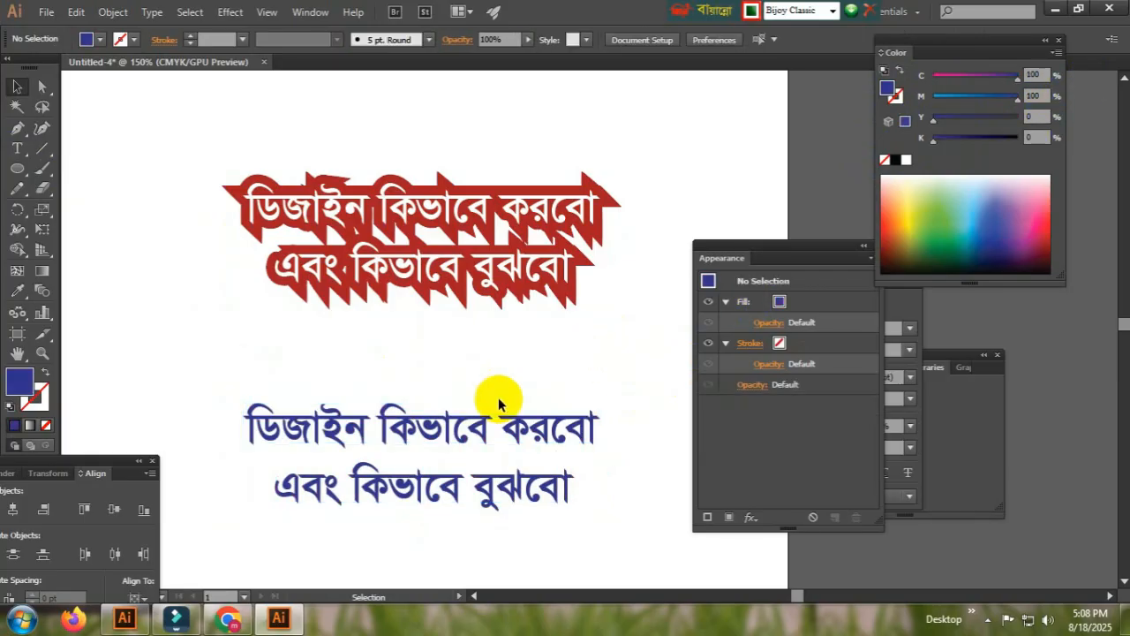
Select the blue text block and copy it
click(444, 434)
click(326, 370)
click(310, 416)
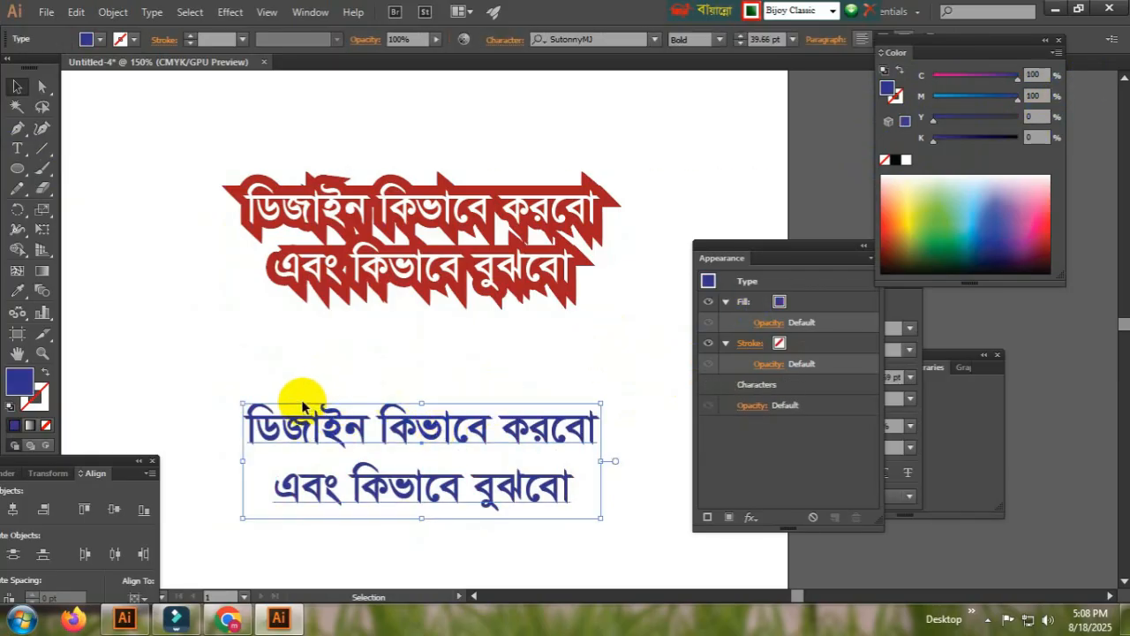
click(101, 37)
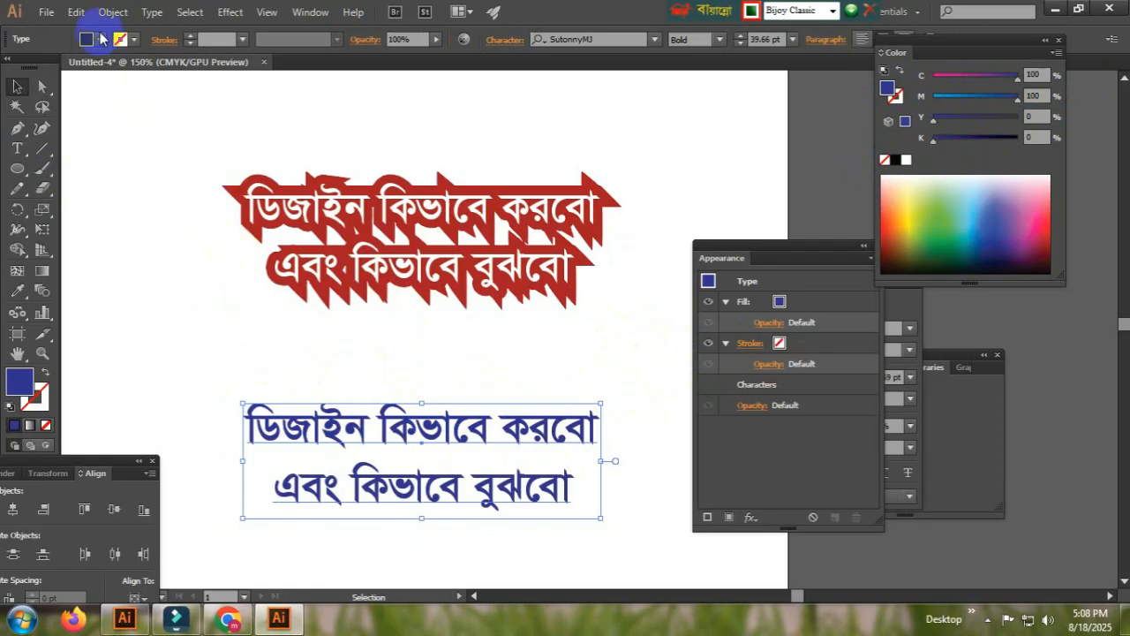
click(77, 12)
click(100, 93)
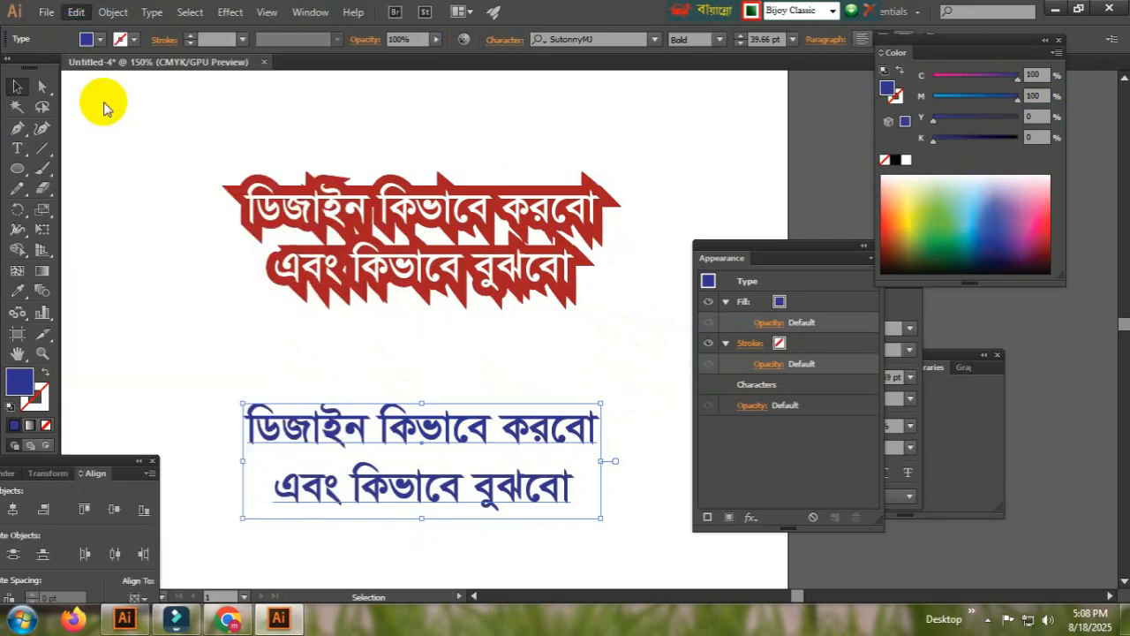
Paste the copied text in place, undoing an accidental move of the pasted copy
click(78, 13)
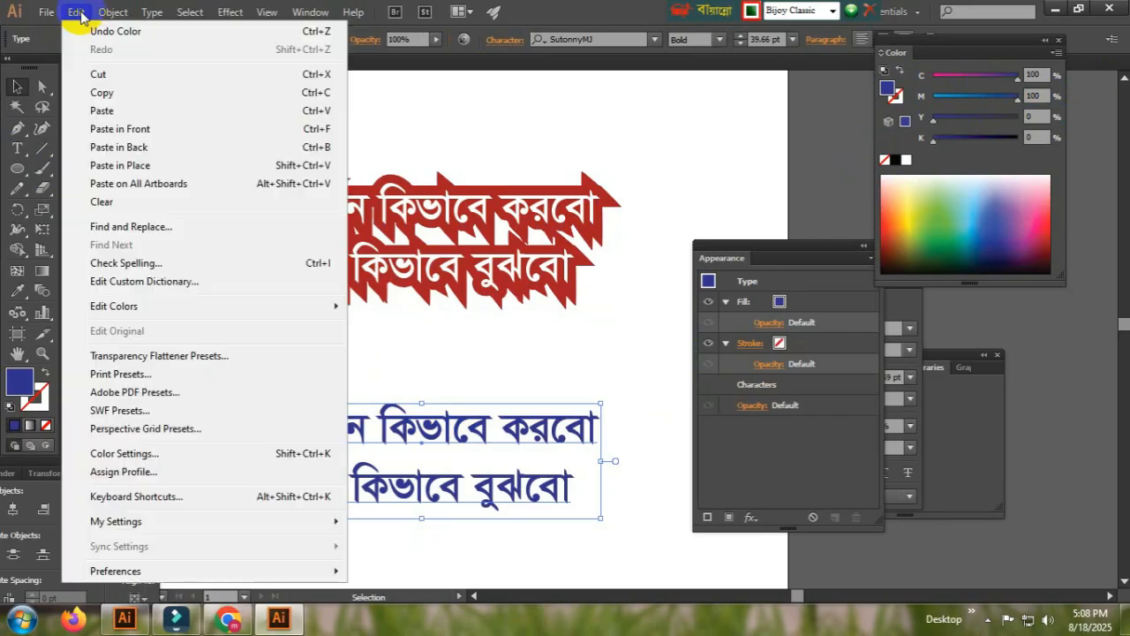
click(153, 167)
click(474, 373)
drag(391, 477, 337, 526)
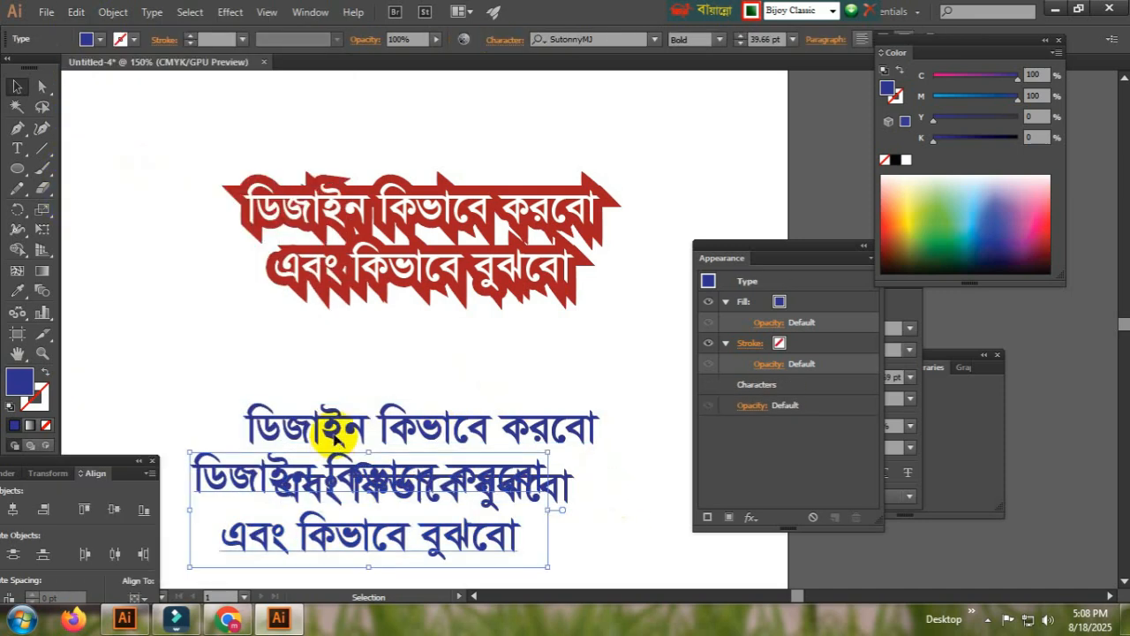
key(ctrl)
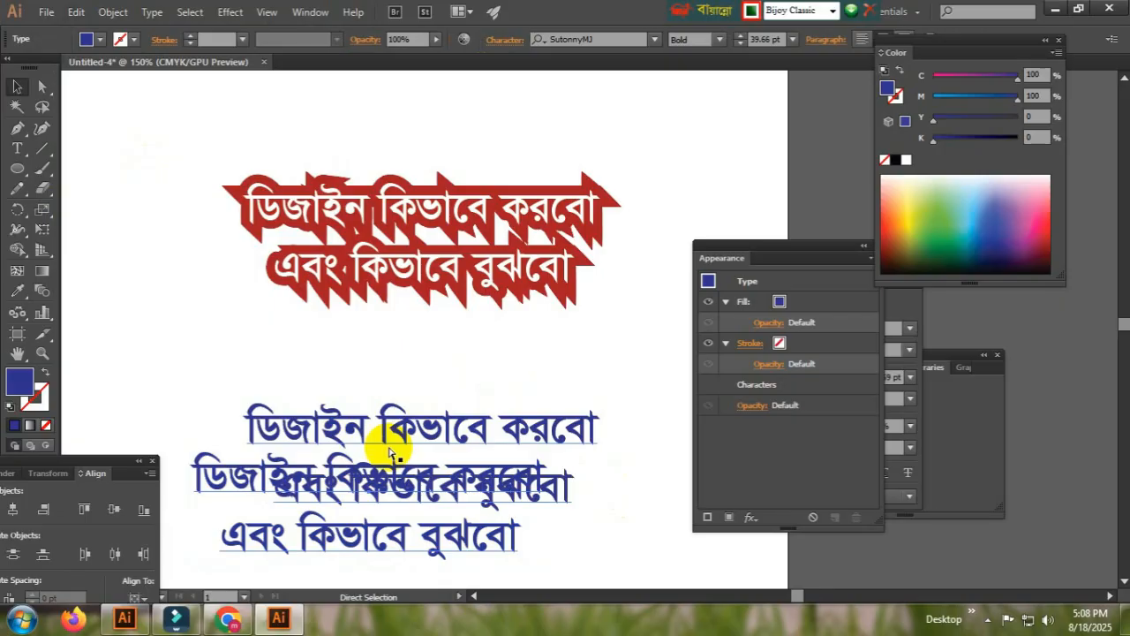
key(ctrl+z)
click(391, 361)
click(377, 416)
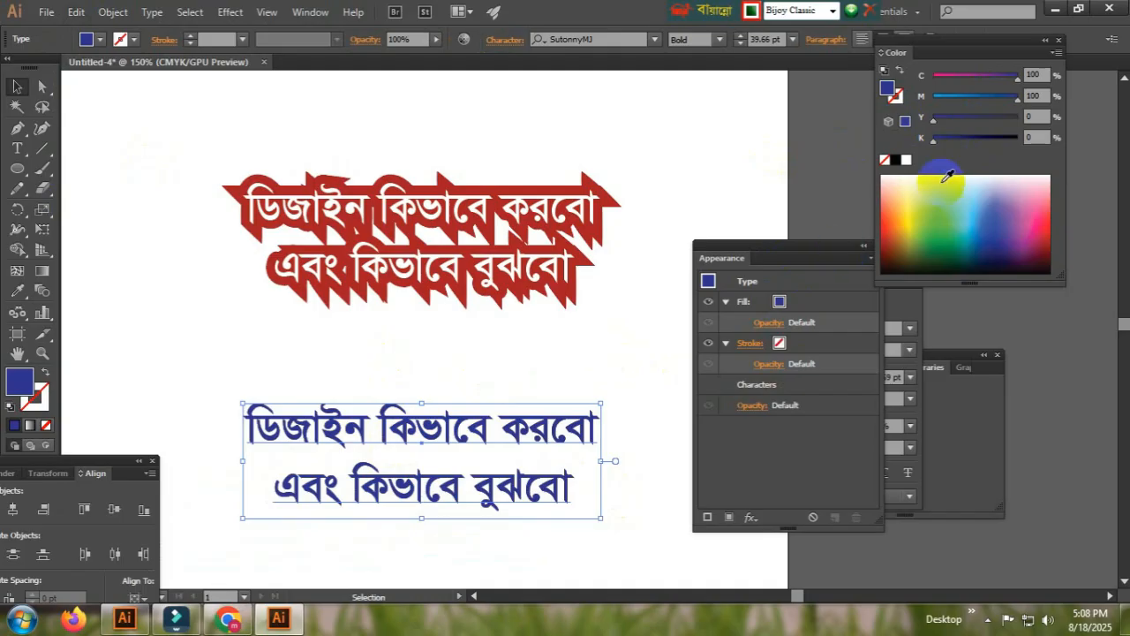
Try magenta and white fills on the selected text before returning it to blue
drag(972, 76, 933, 78)
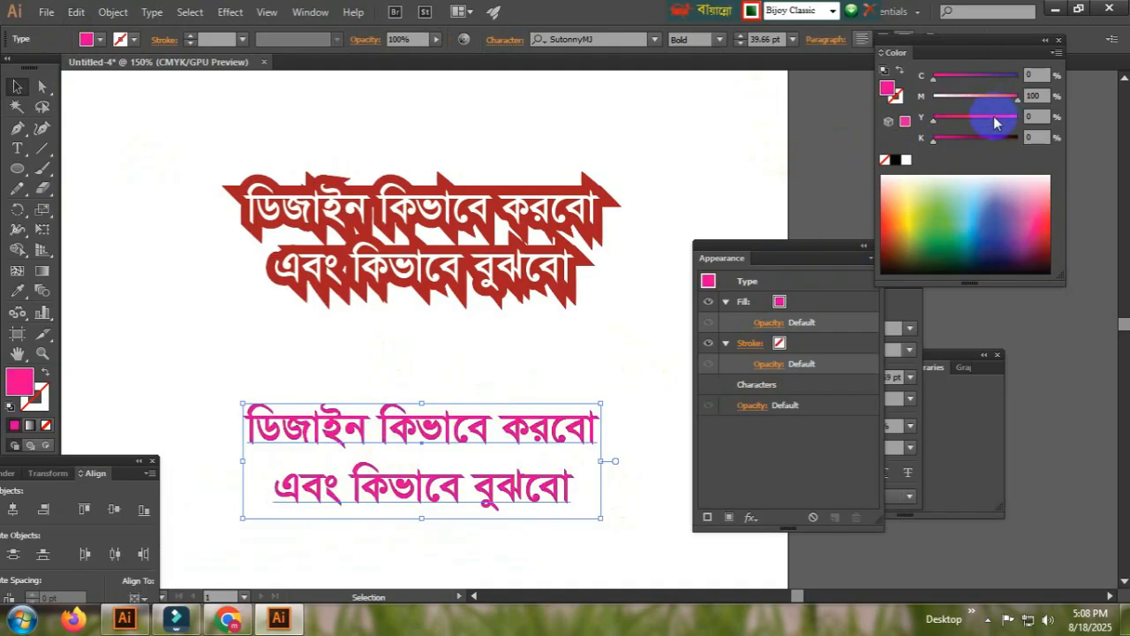
click(536, 456)
click(551, 433)
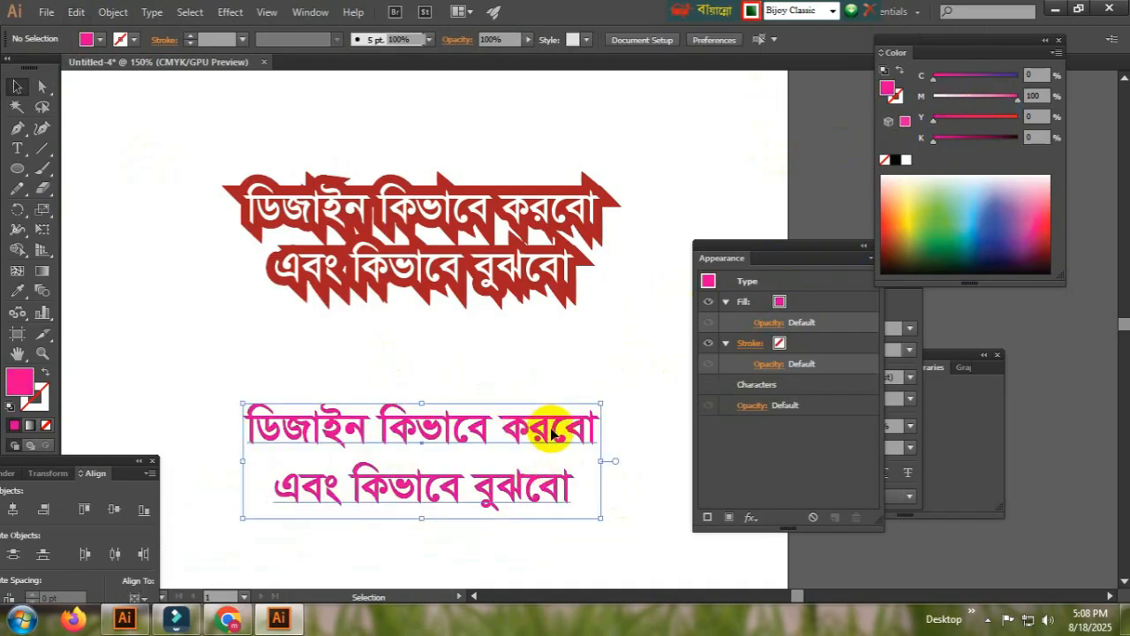
key(ctrl+z)
click(517, 429)
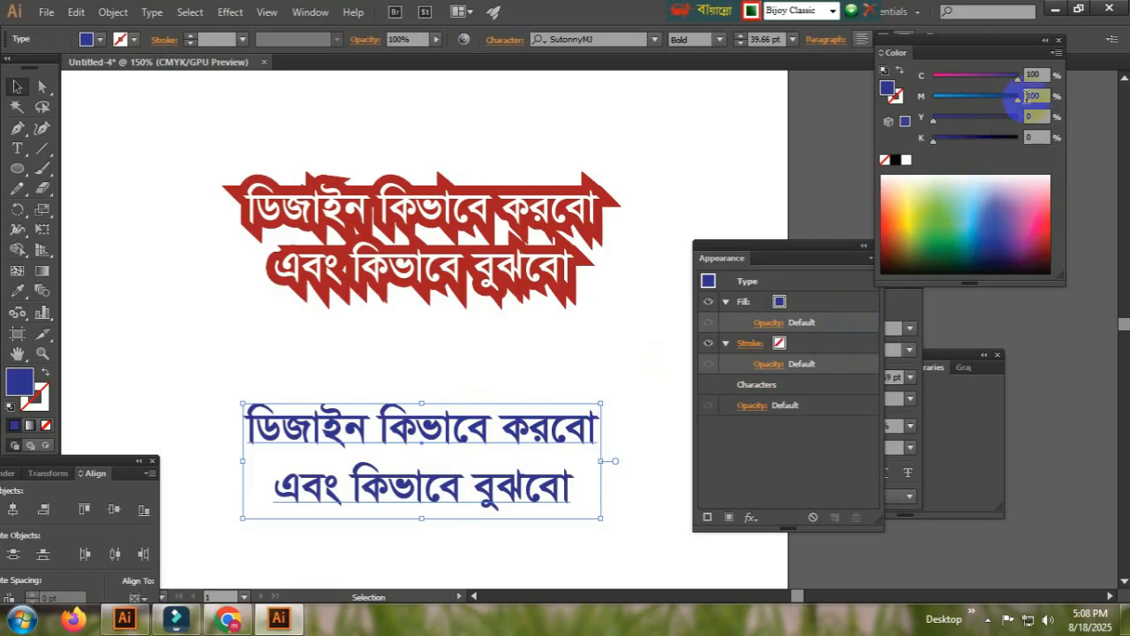
drag(1017, 98, 932, 97)
drag(1017, 79, 933, 78)
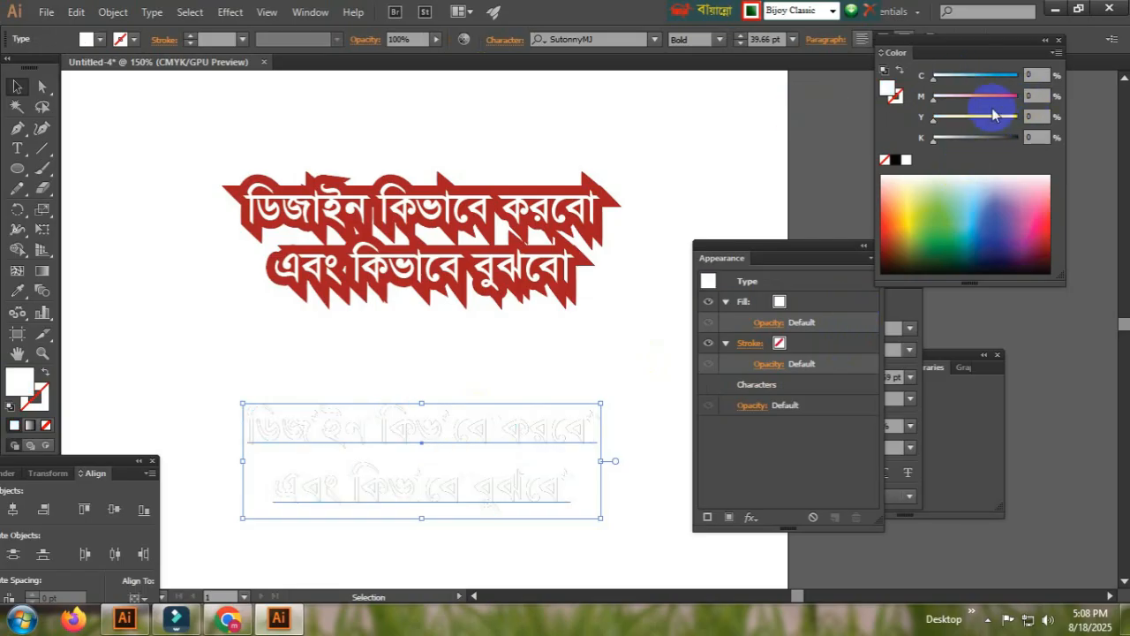
click(1016, 96)
click(1016, 76)
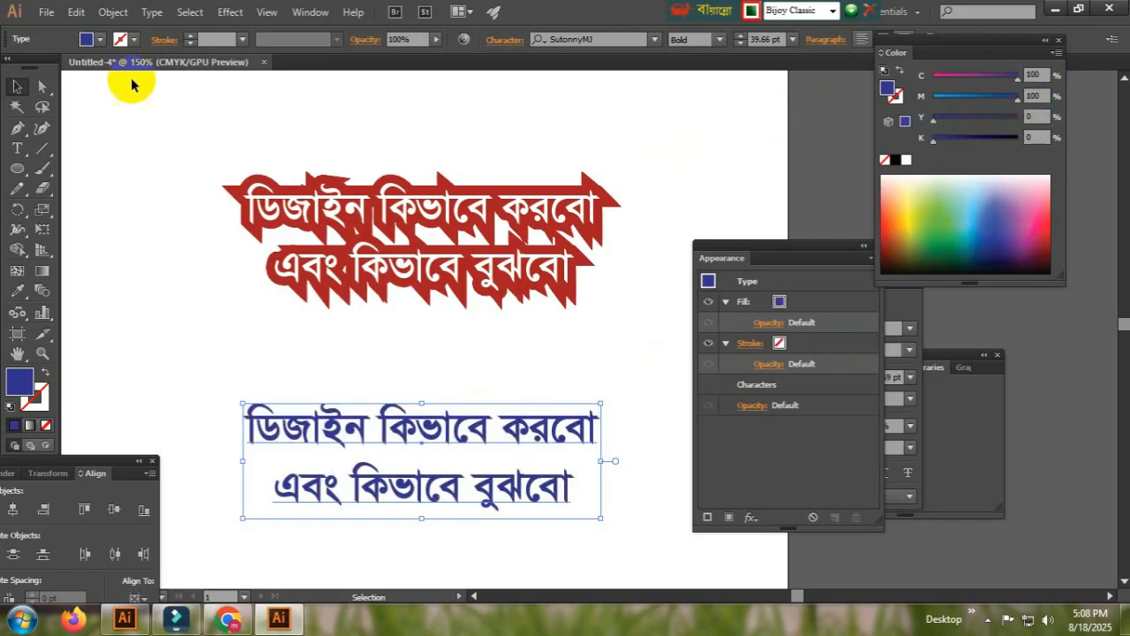
Give the blue text an 8 pt stroke and make the stroke blue like the fill, then deselect
click(220, 38)
text(8)
key(Return)
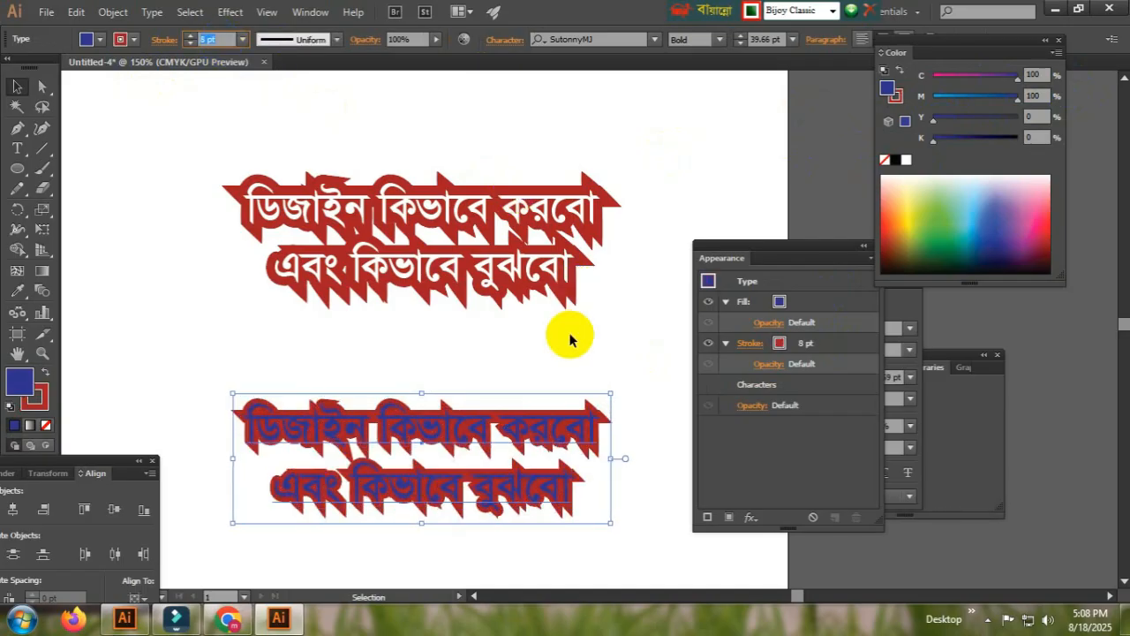
click(887, 88)
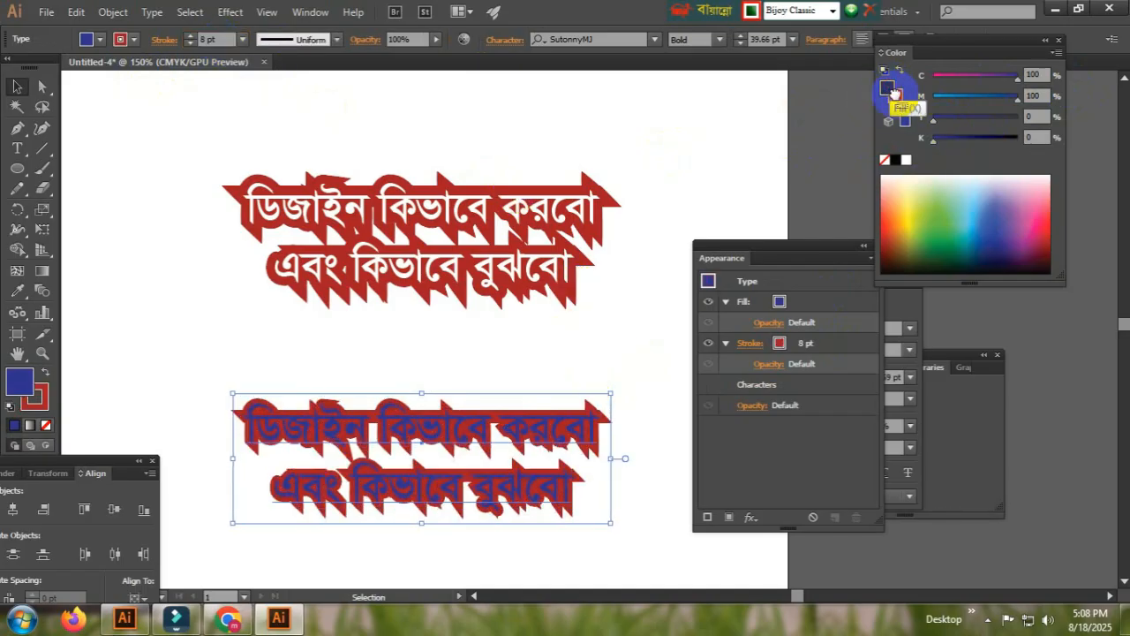
drag(898, 94, 899, 98)
click(756, 216)
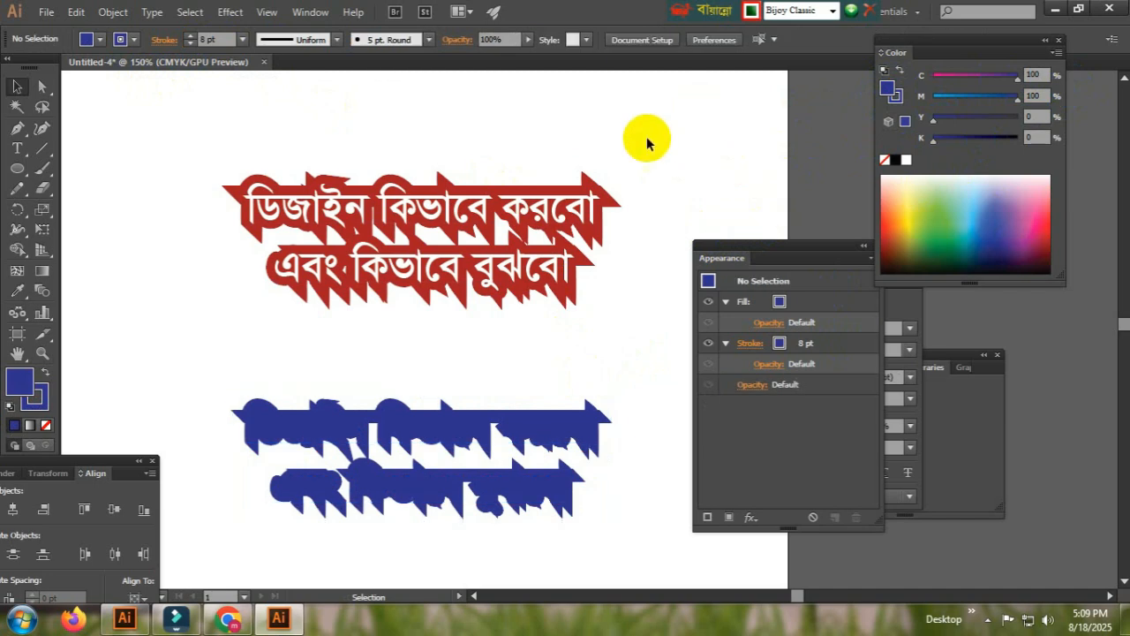
Paste a front copy of the text with a magenta fill and no stroke over the blue outline
key(ctrl+f)
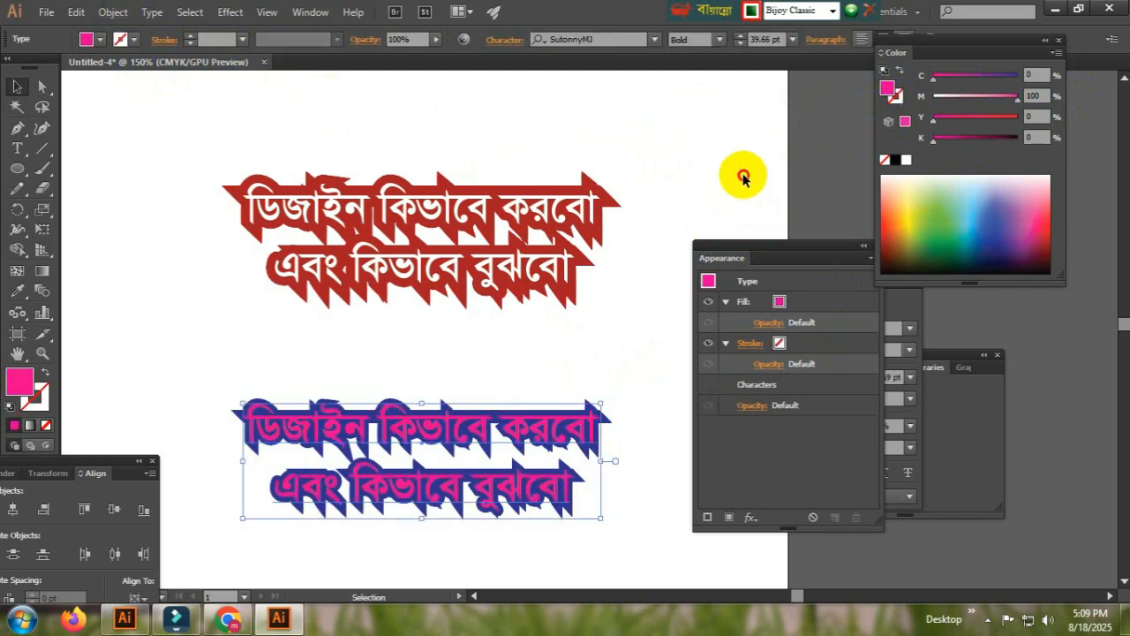
click(739, 176)
click(495, 428)
ctrl+click(527, 414)
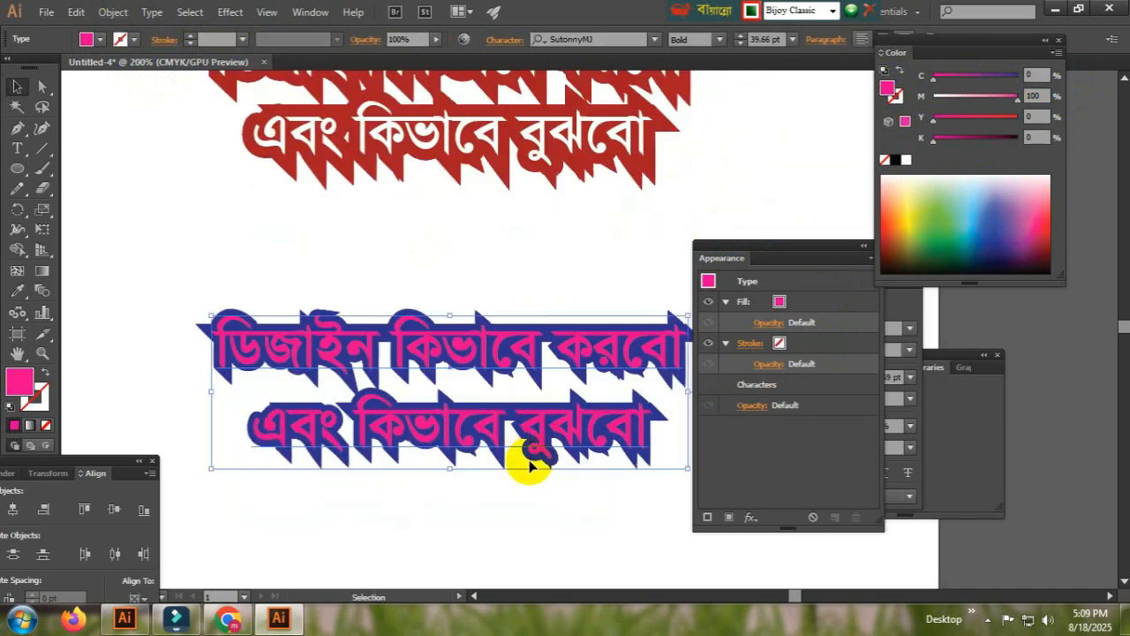
drag(528, 463, 437, 466)
key(ctrl+z)
click(525, 533)
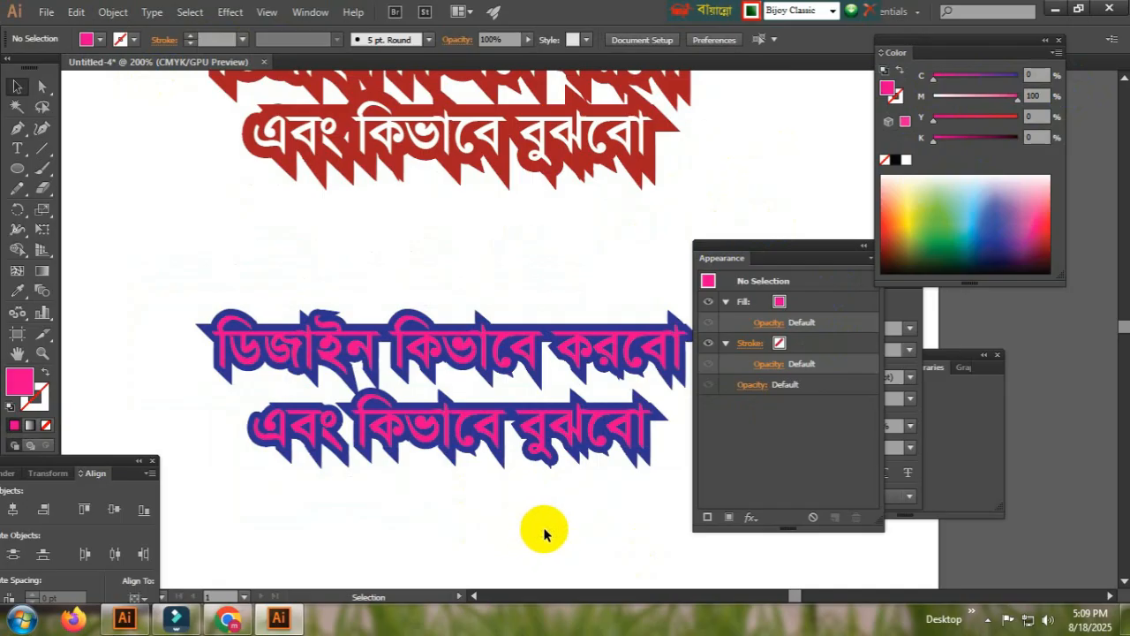
Try adding characters at the end of the second line, then delete them and leave the text
ctrl+alt+click(508, 418)
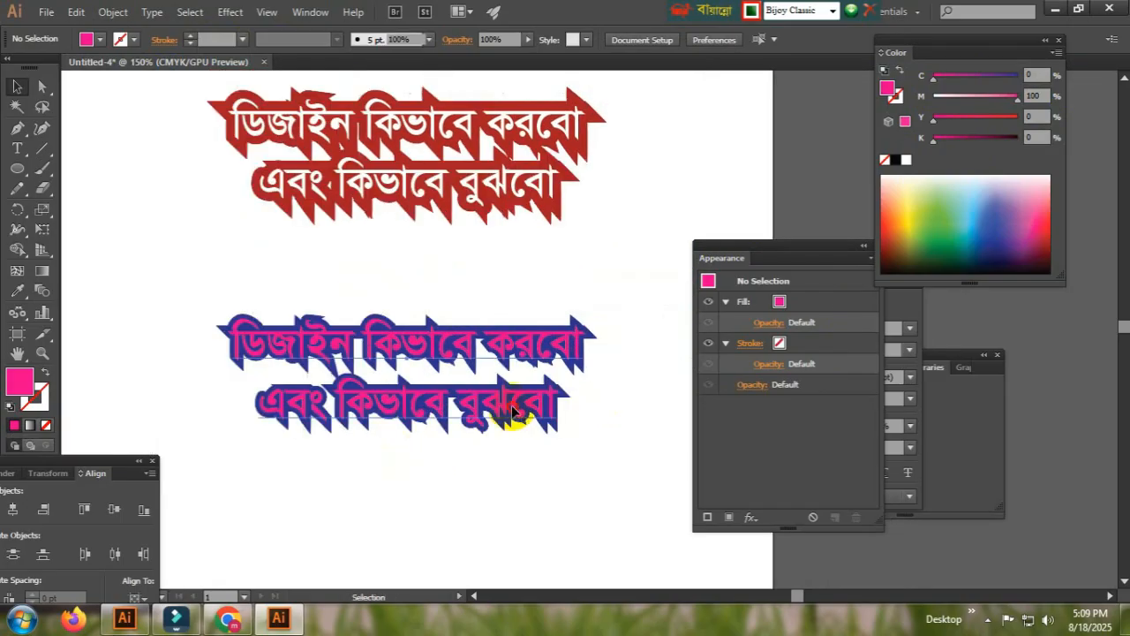
key(t)
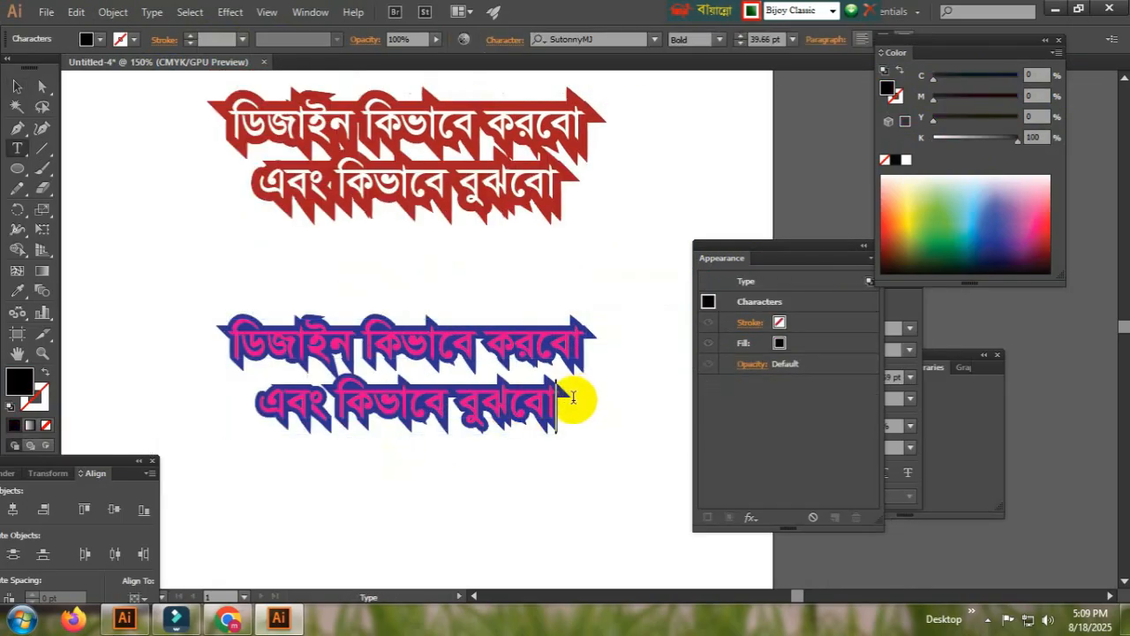
text(জ্বাতকত)
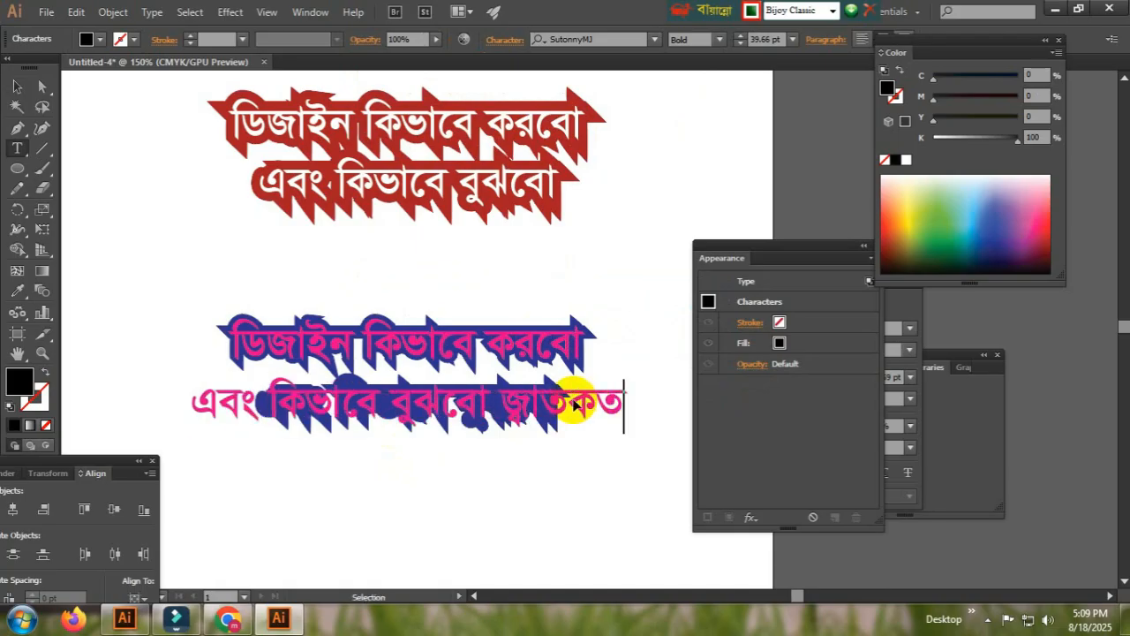
key(BackSpace)
key(BackSpace)
key(BackSpace)
key(BackSpace)
key(BackSpace)
key(BackSpace)
key(BackSpace)
key(BackSpace)
key(Escape)
click(557, 461)
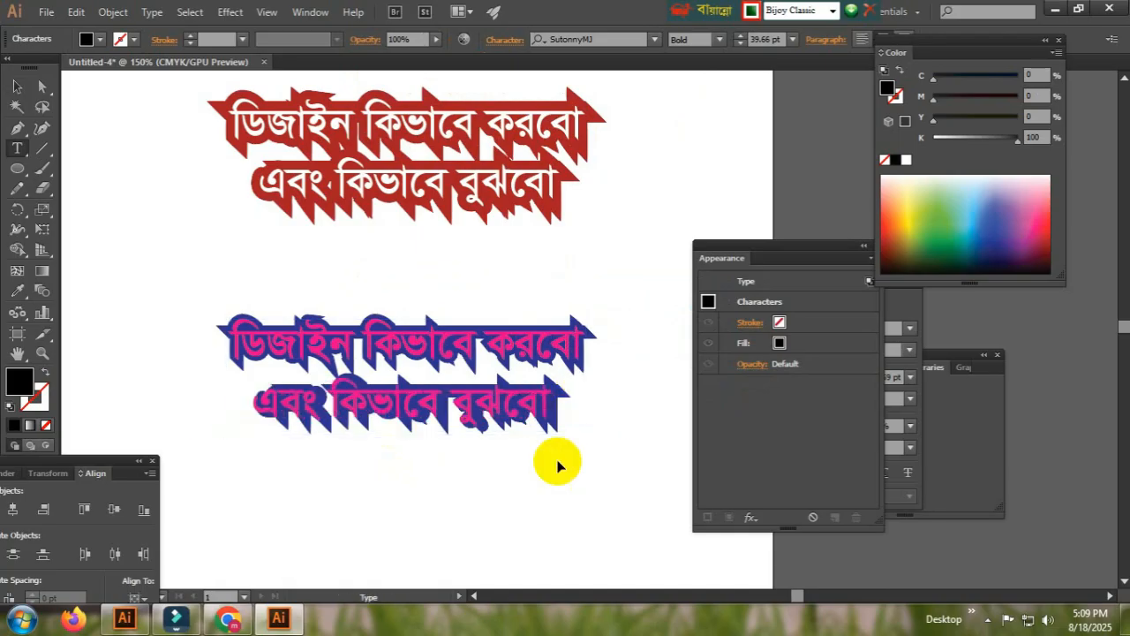
Zoom out to view both text designs together on the artboard
key(ctrl+minus)
key(ctrl+minus)
drag(513, 500, 455, 575)
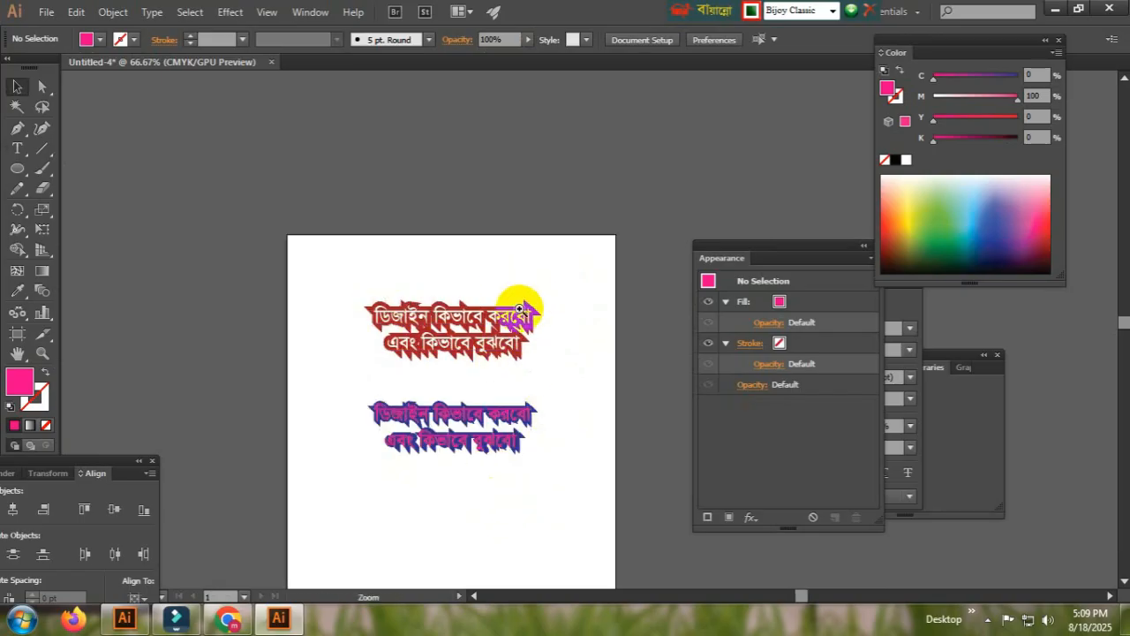
key(ctrl+plus)
drag(524, 417, 445, 385)
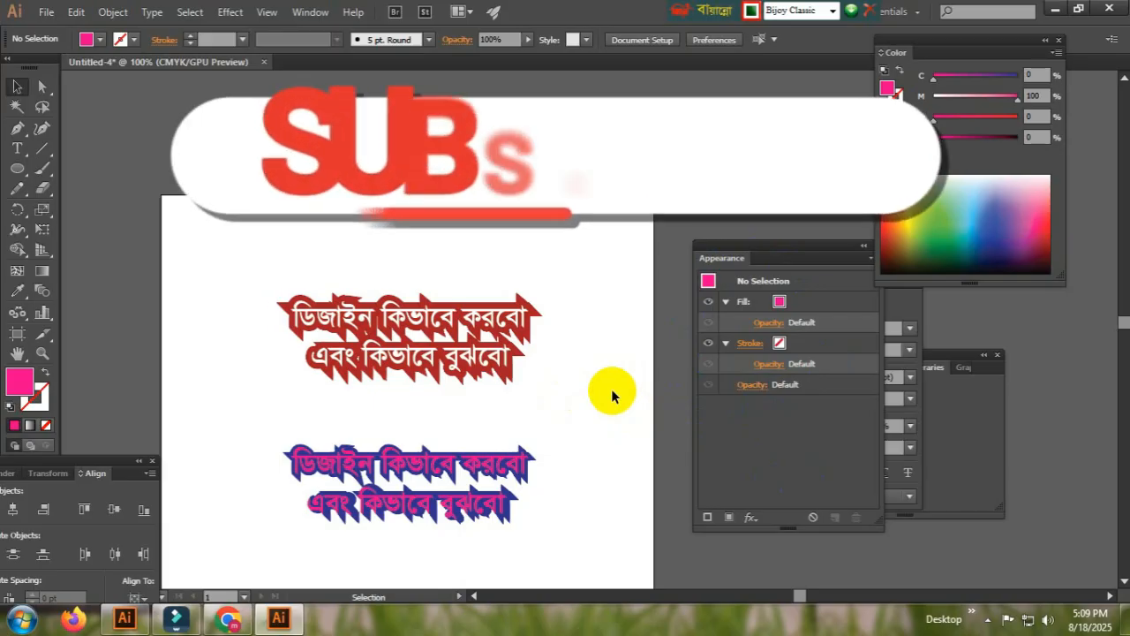
click(987, 619)
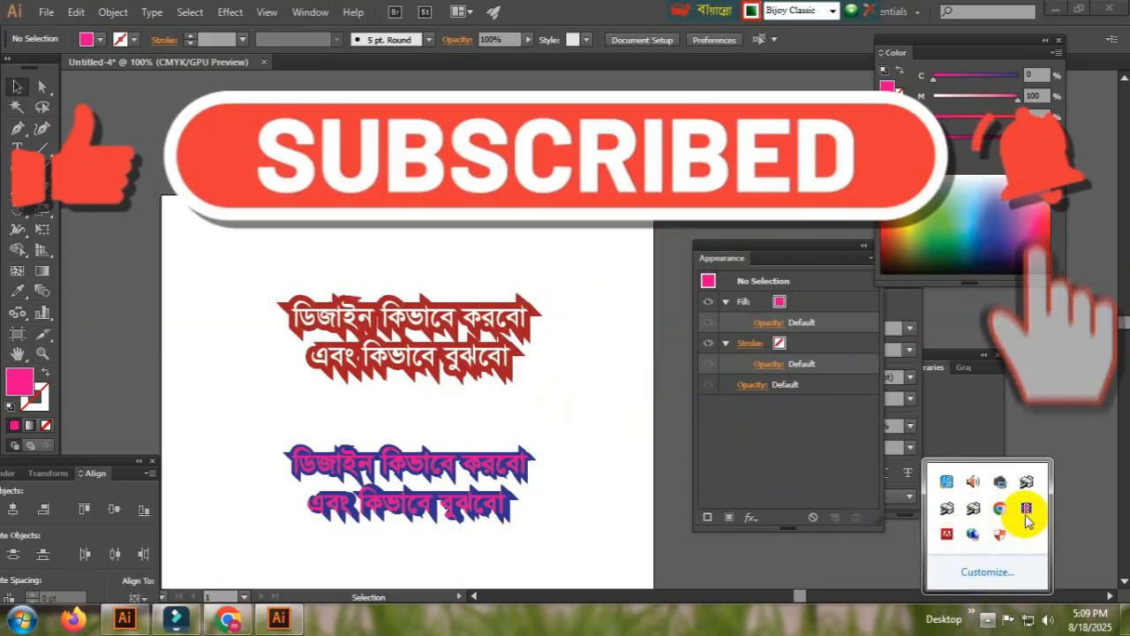